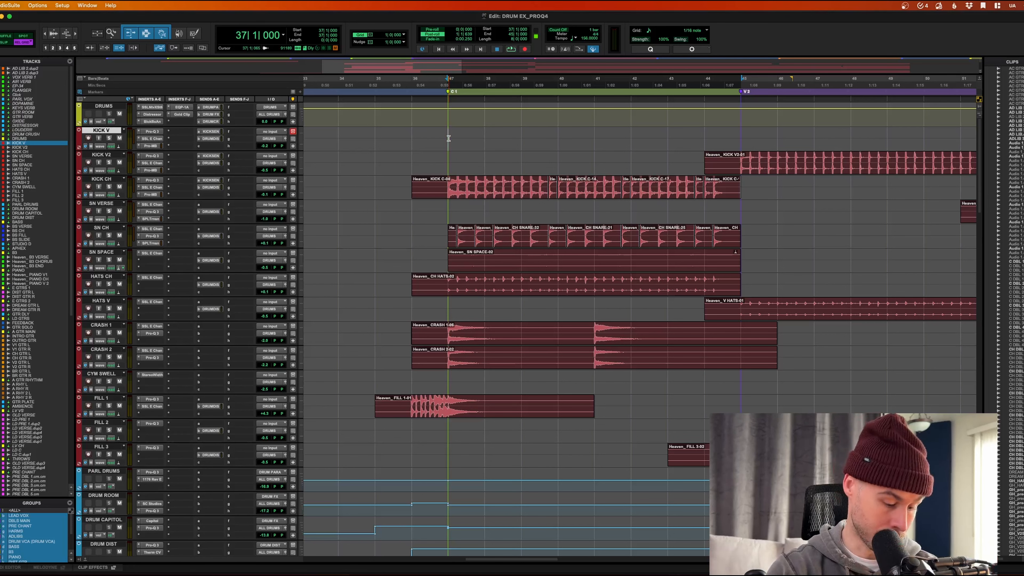
Step: Play a short stretch of the drums, stop, and switch to the Mix window
key(space)
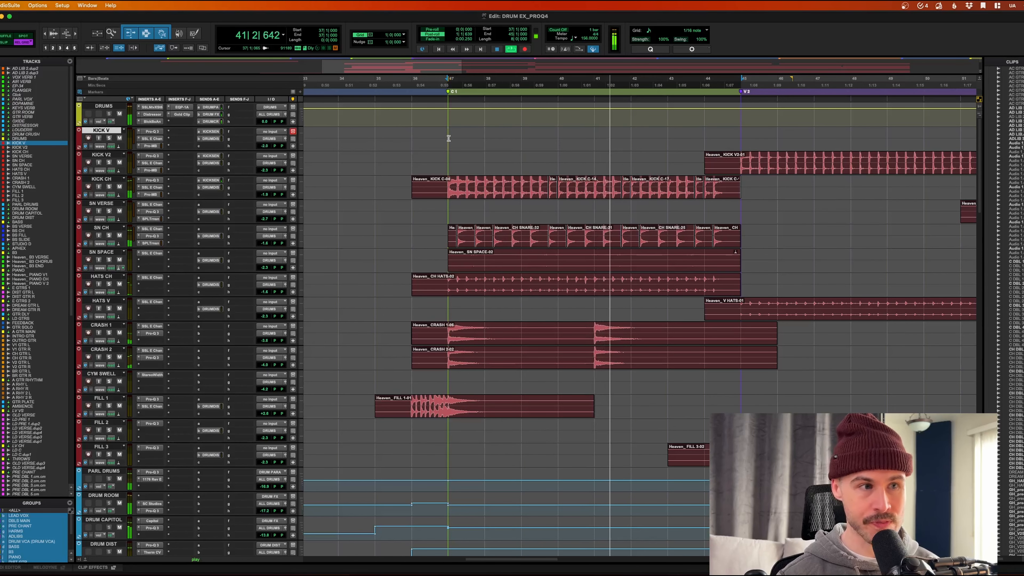
key(space)
key(super+equal)
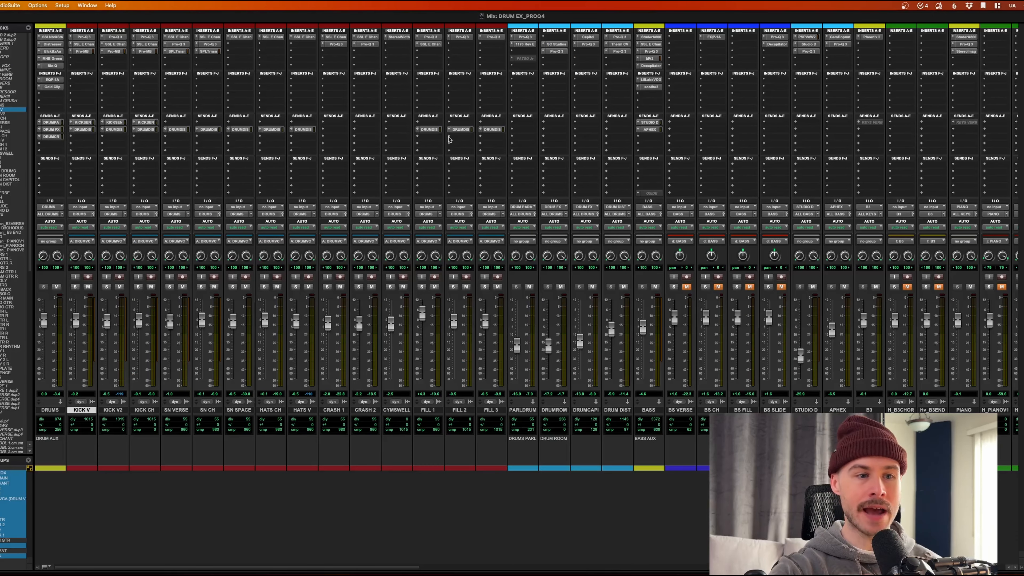
Step: Insert Pro-Q 4 on every drum track from KICK V to FILL 3, then open SN CH's instance
shift+click(495, 409)
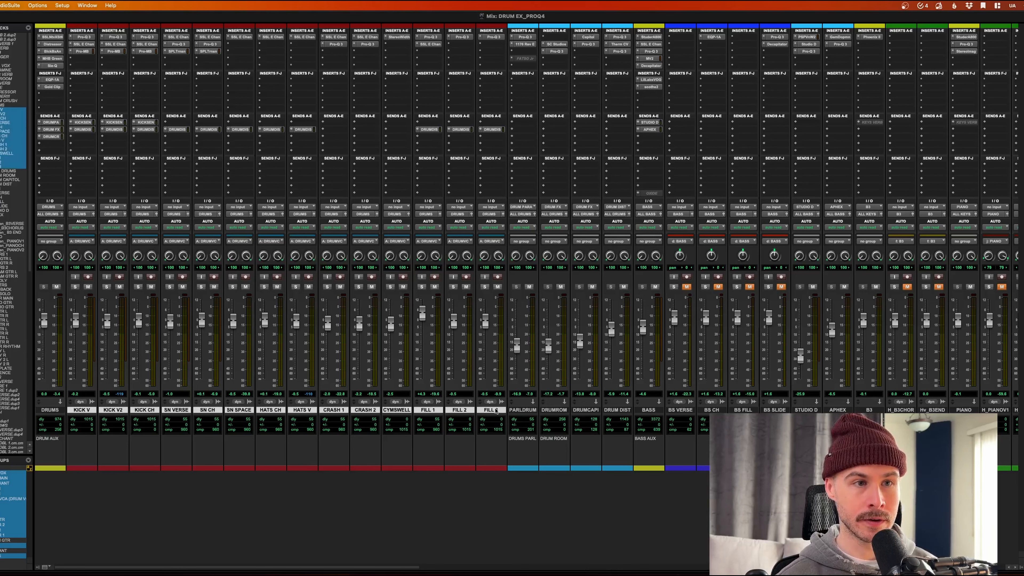
click(143, 67)
text(pro q)
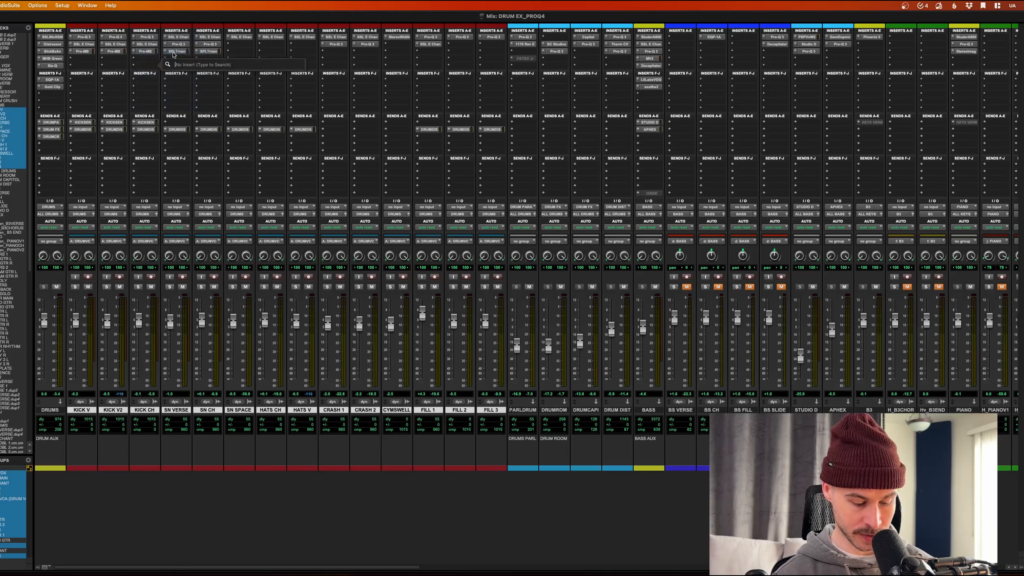
text( 4)
key(alt+shift+Return)
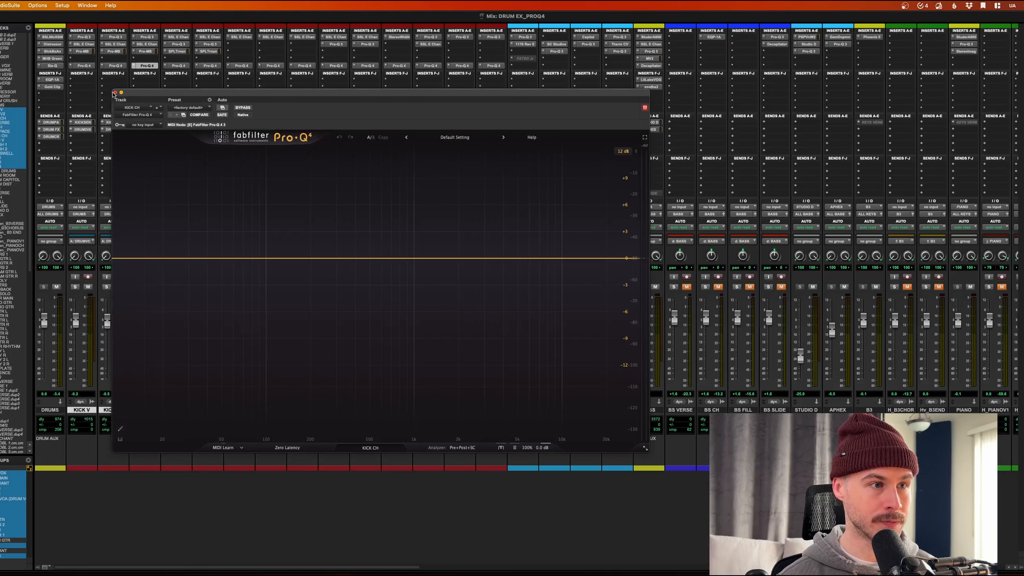
click(115, 93)
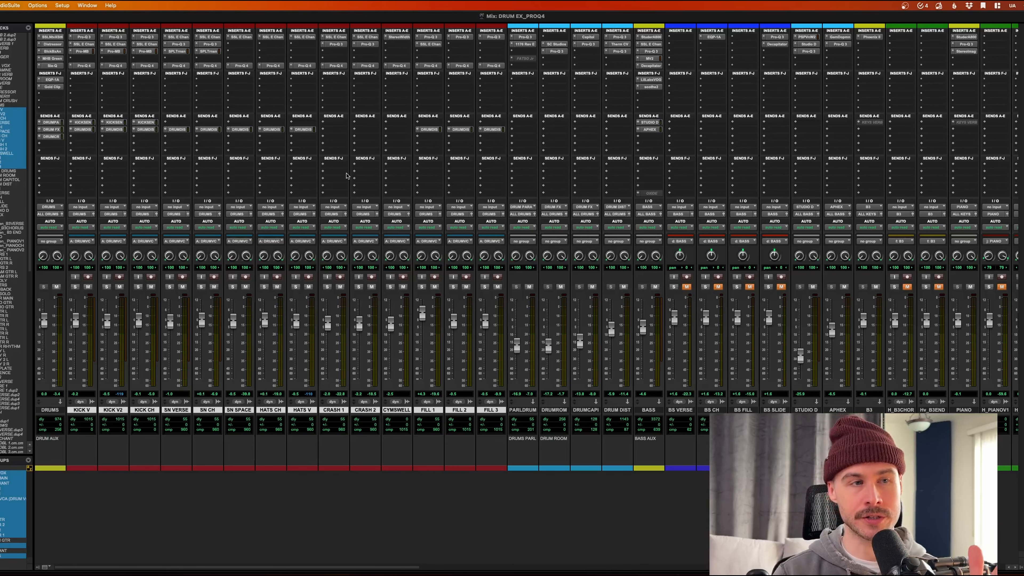
click(210, 65)
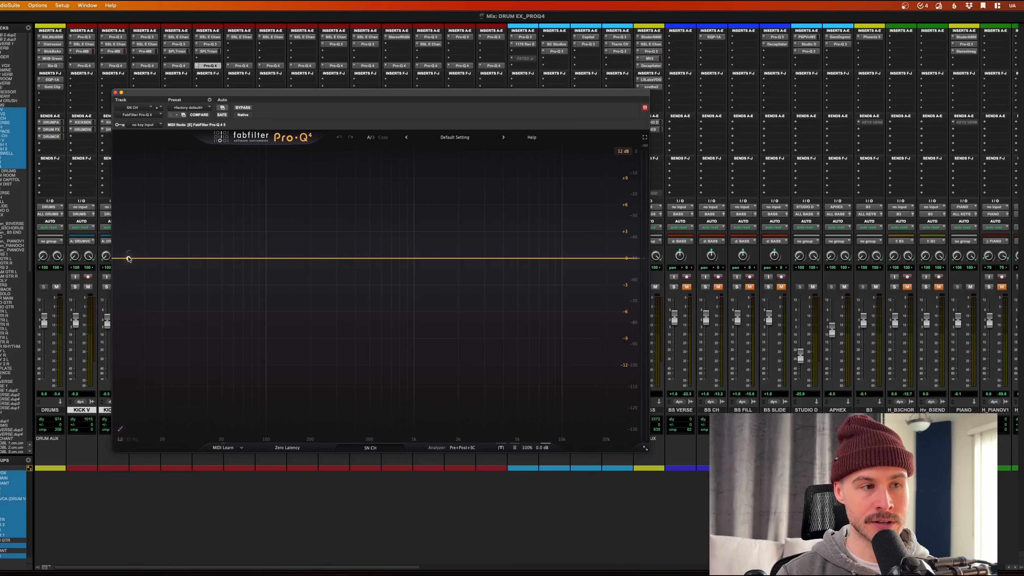
click(128, 258)
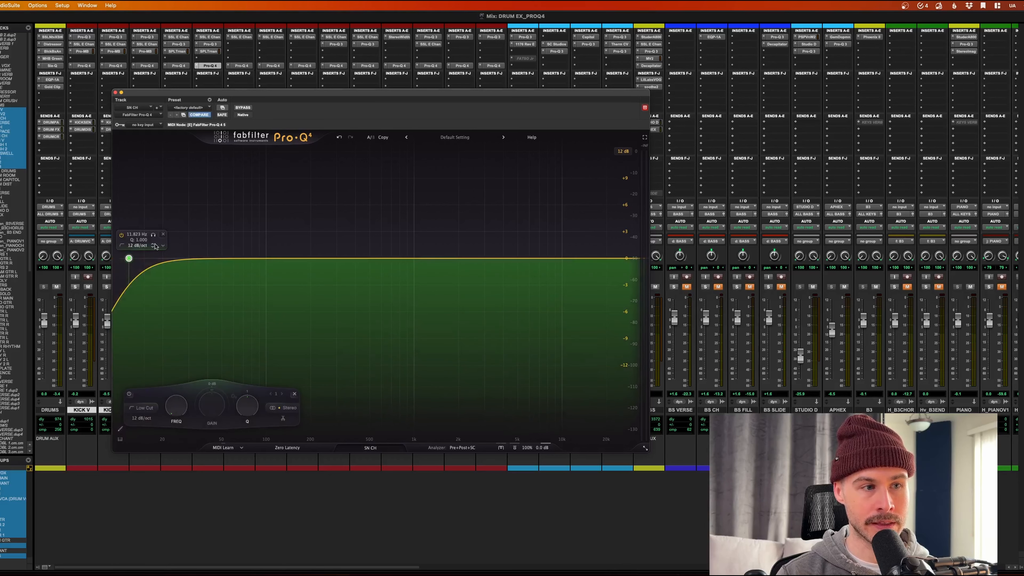
click(163, 234)
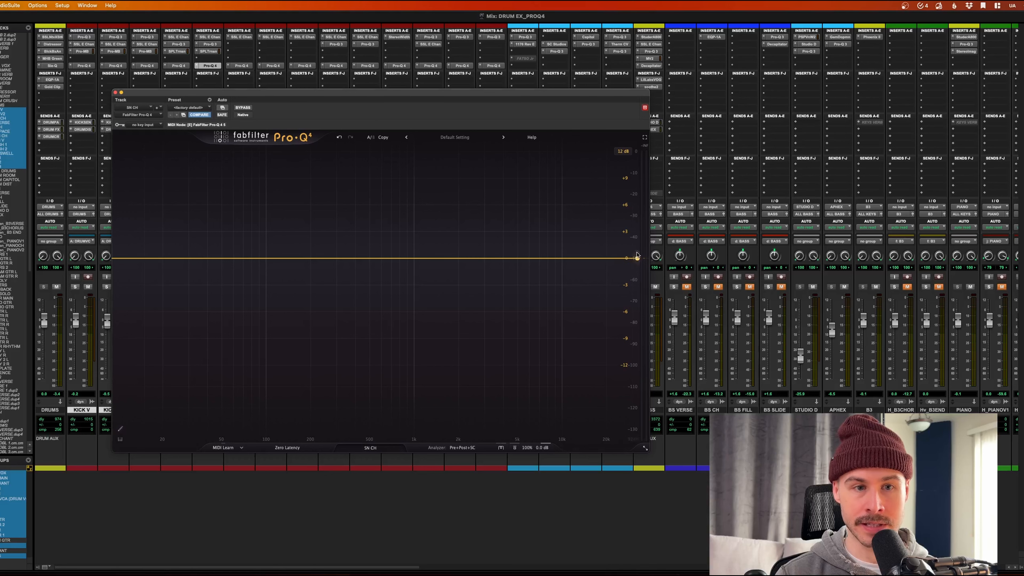
click(626, 258)
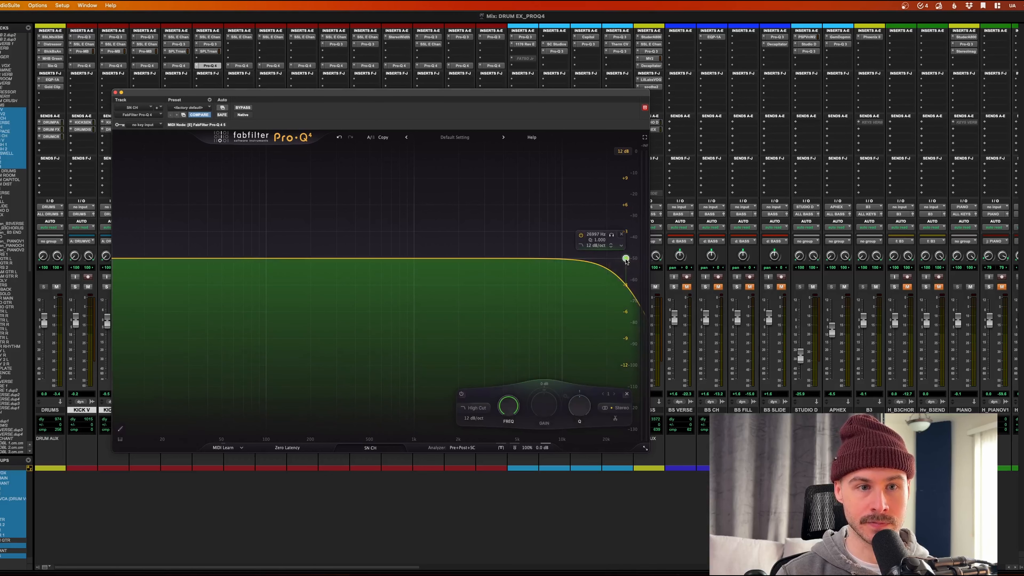
click(621, 235)
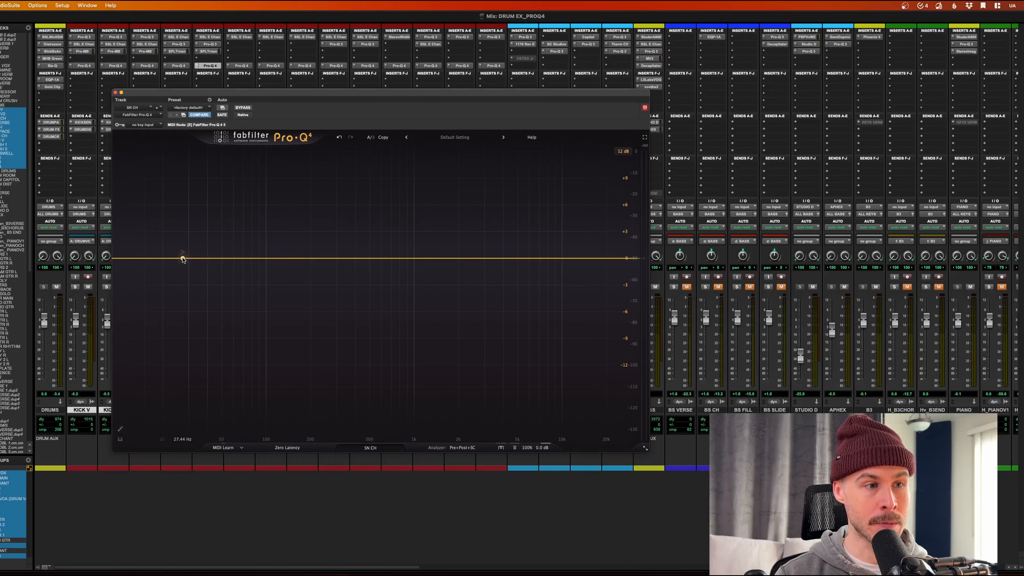
mouse_move(182, 258)
mouse_down()
mouse_move(188, 285)
mouse_move(183, 253)
mouse_up()
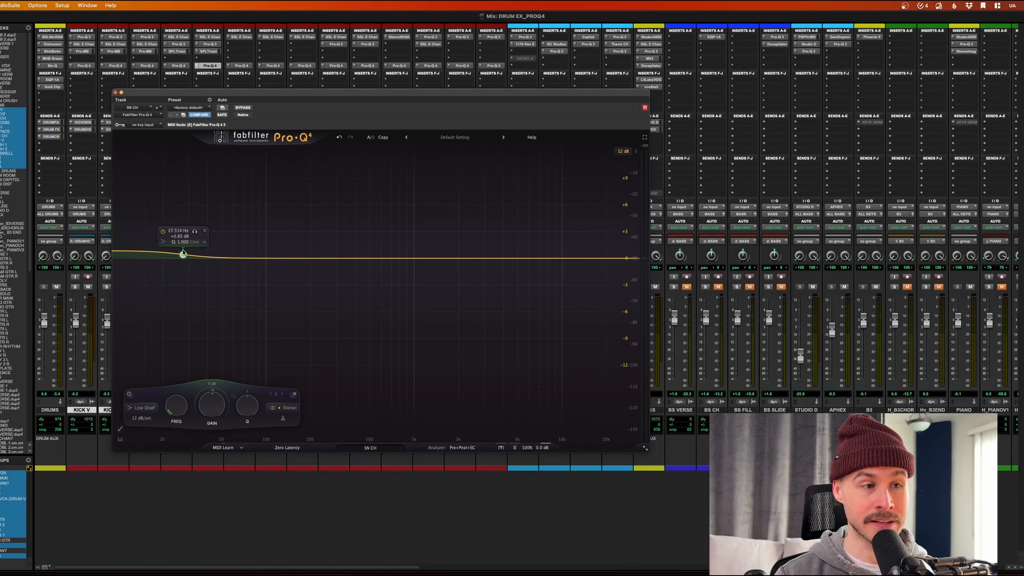
click(205, 231)
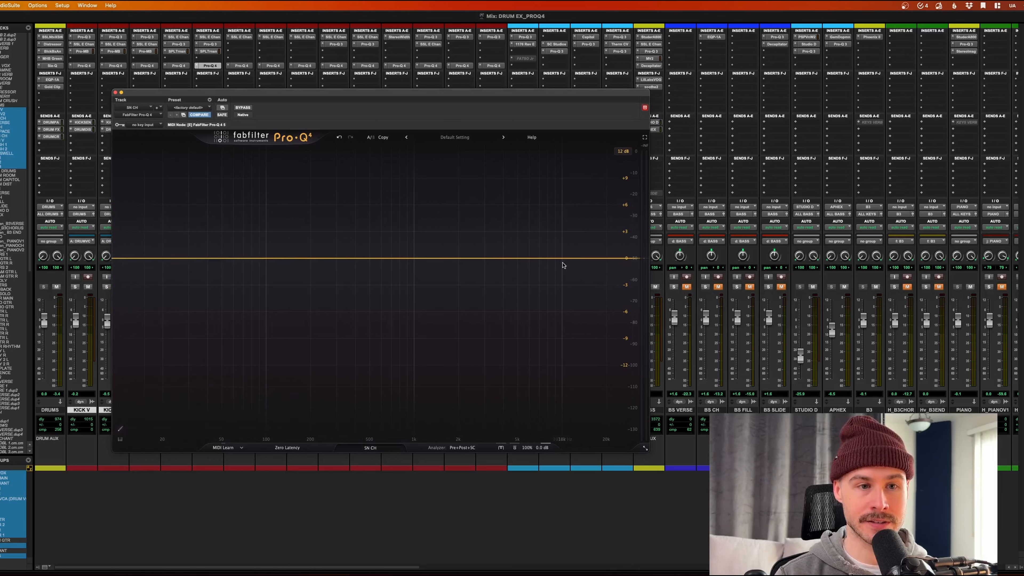
drag(583, 259, 573, 277)
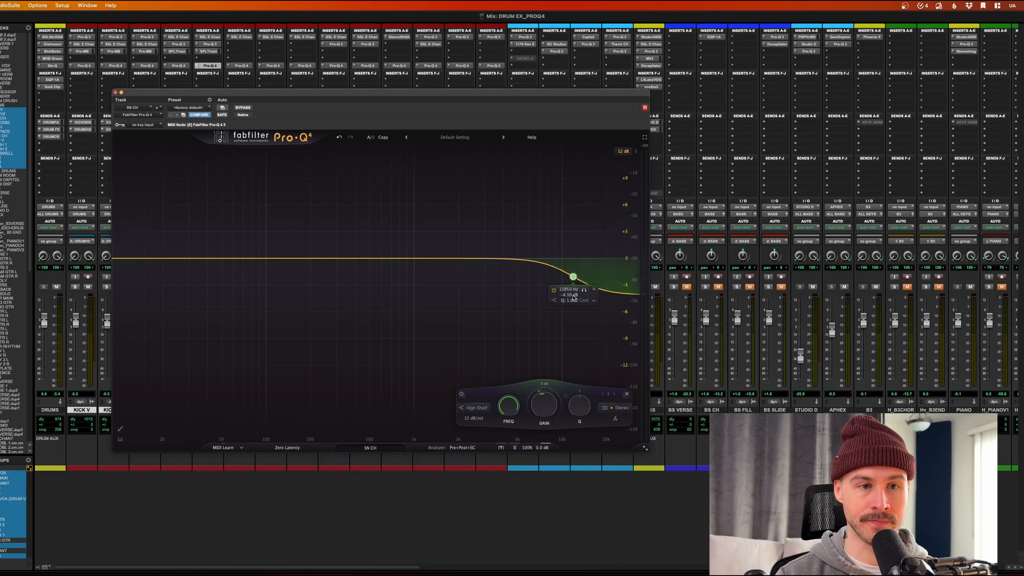
click(593, 289)
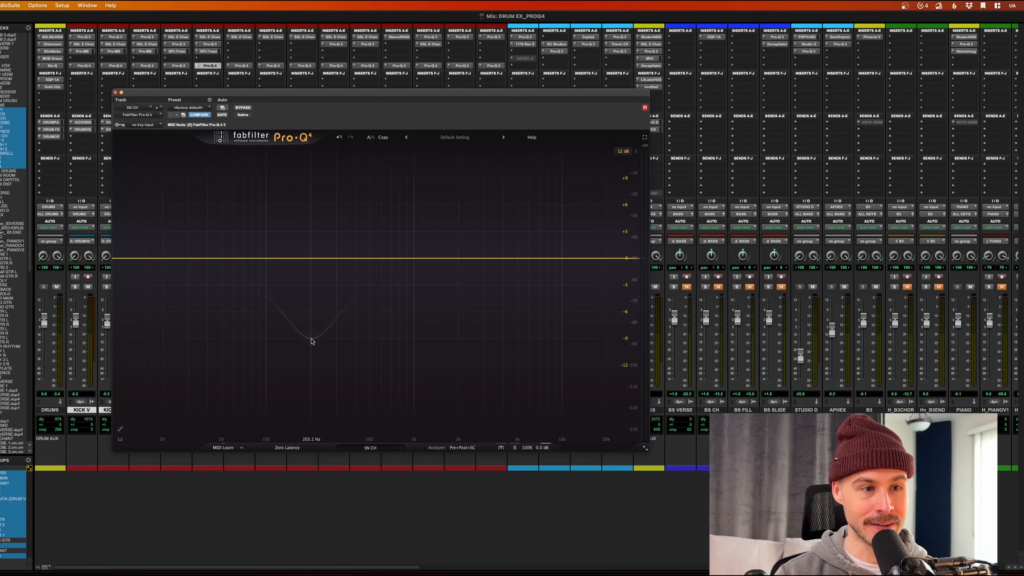
click(311, 343)
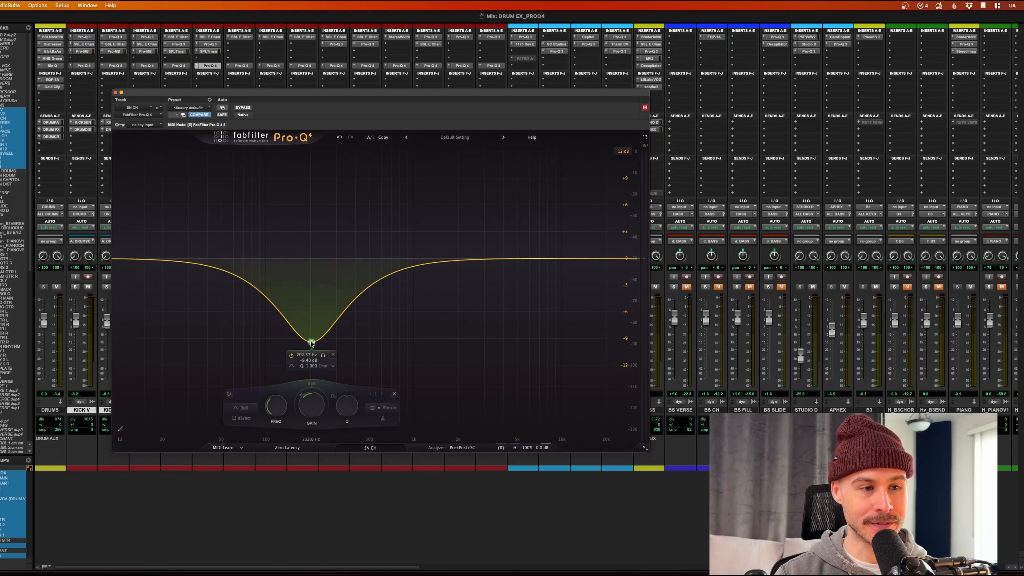
click(331, 354)
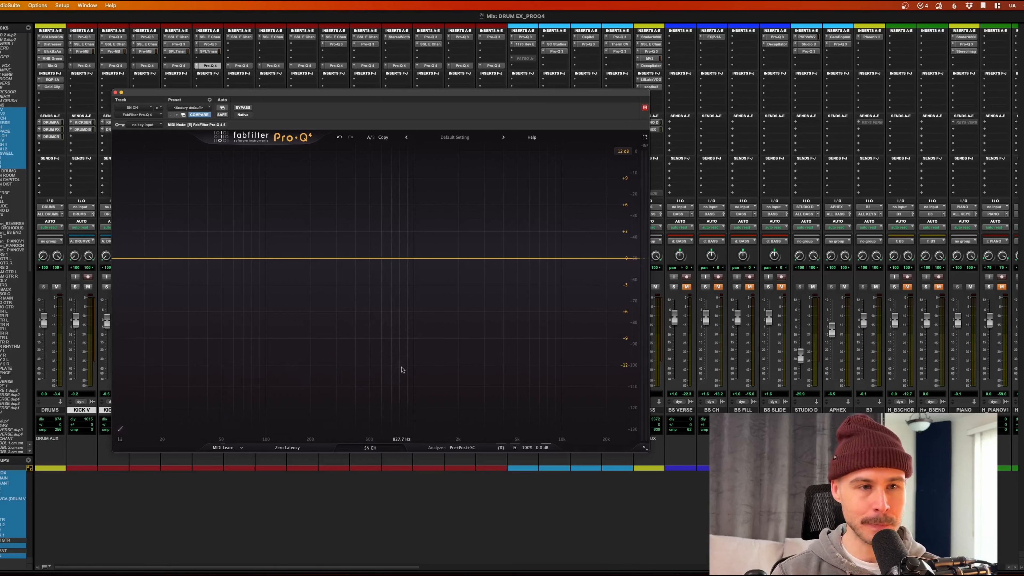
click(378, 448)
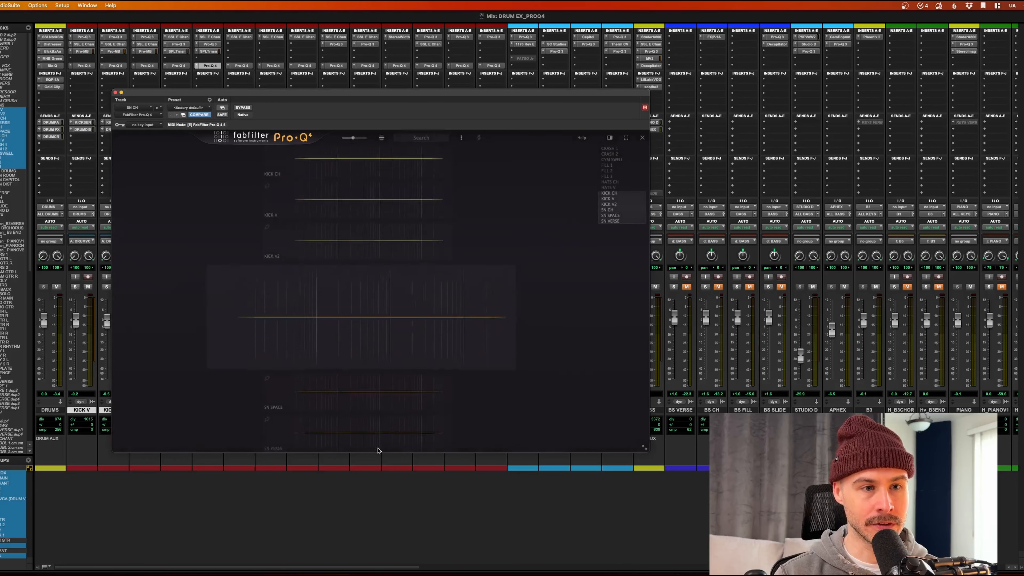
scroll(394, 322, up, 3)
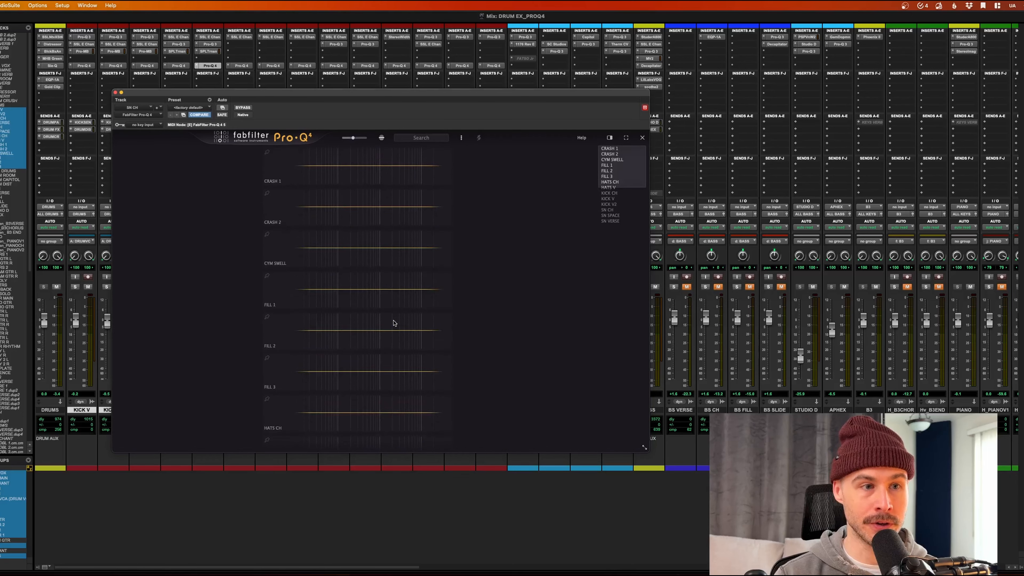
scroll(393, 323, down, 2)
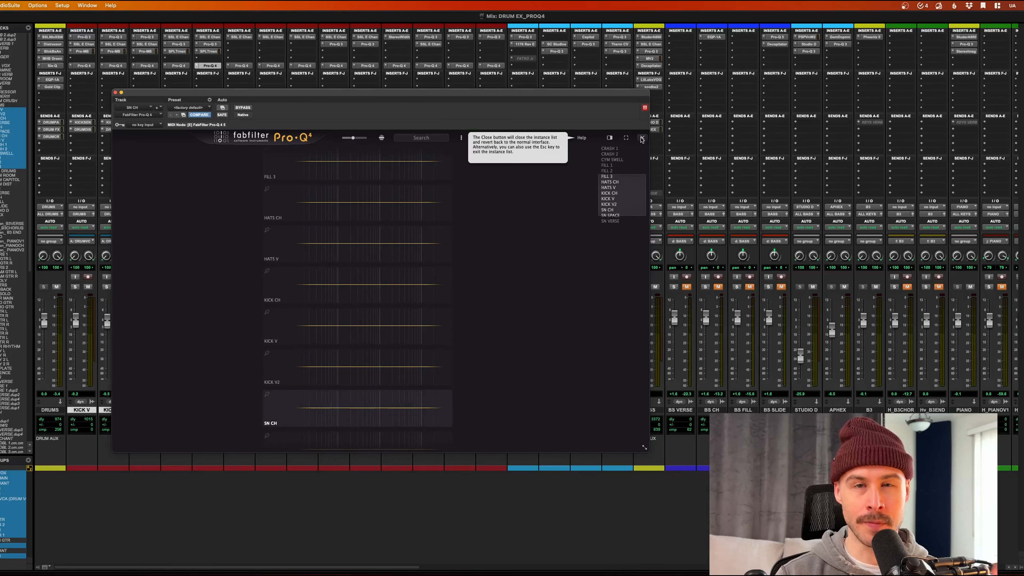
click(641, 139)
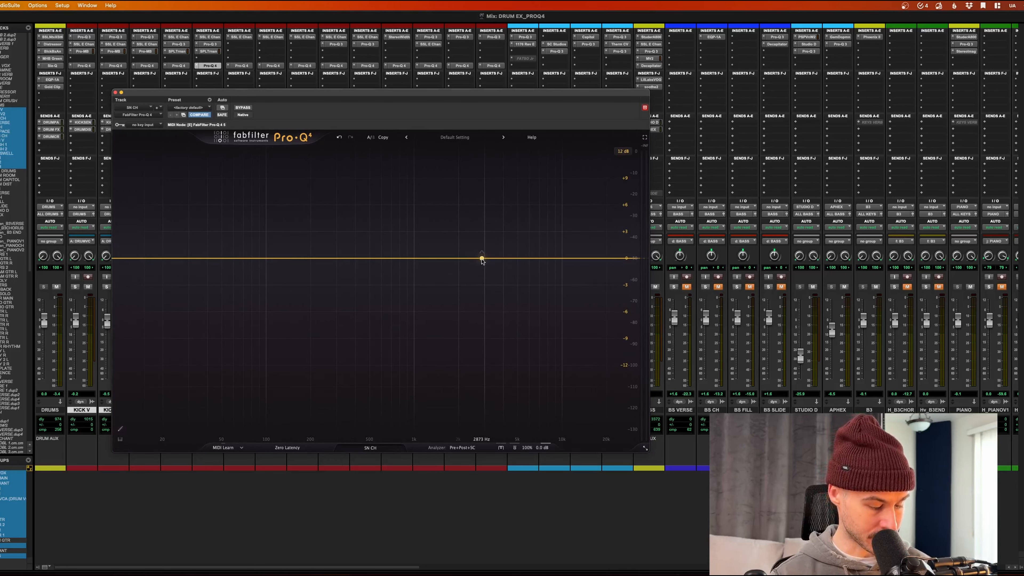
click(482, 259)
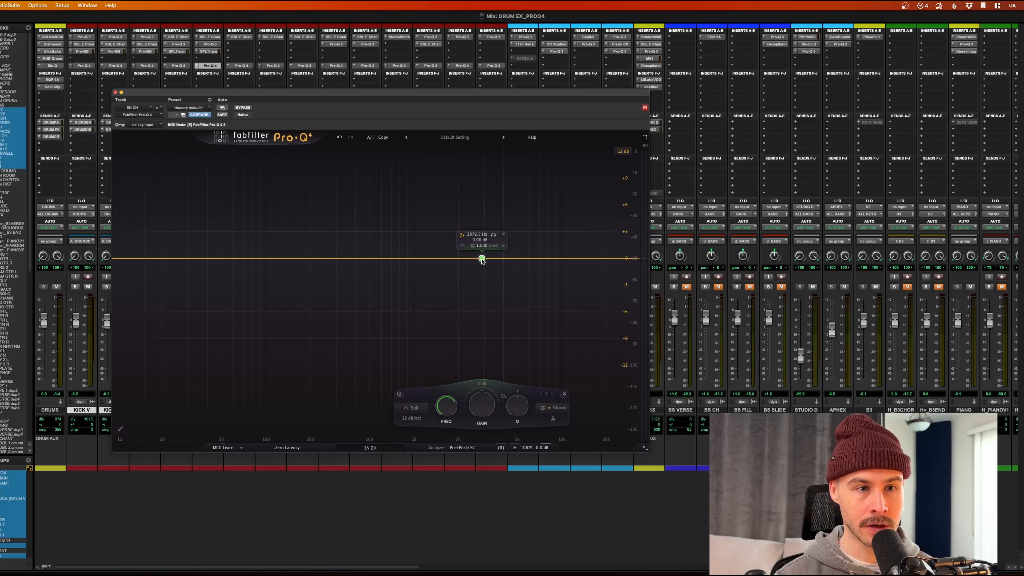
drag(482, 259, 486, 294)
key(space)
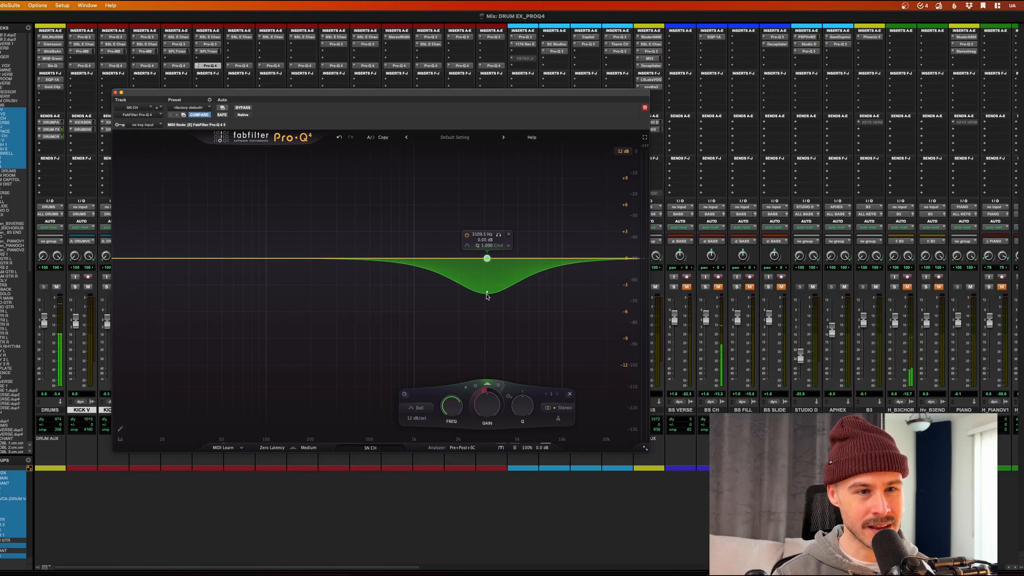
key(space)
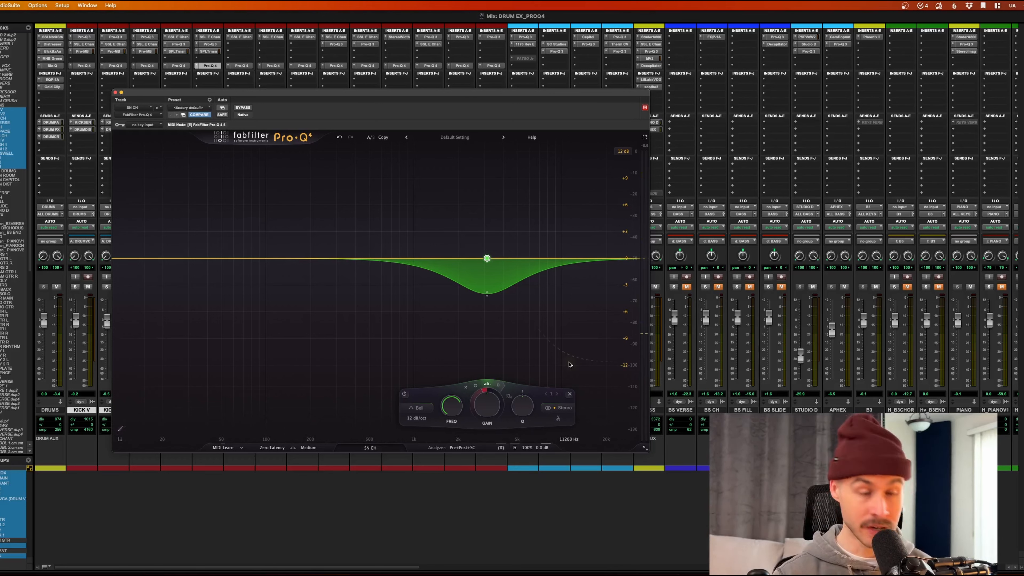
click(570, 394)
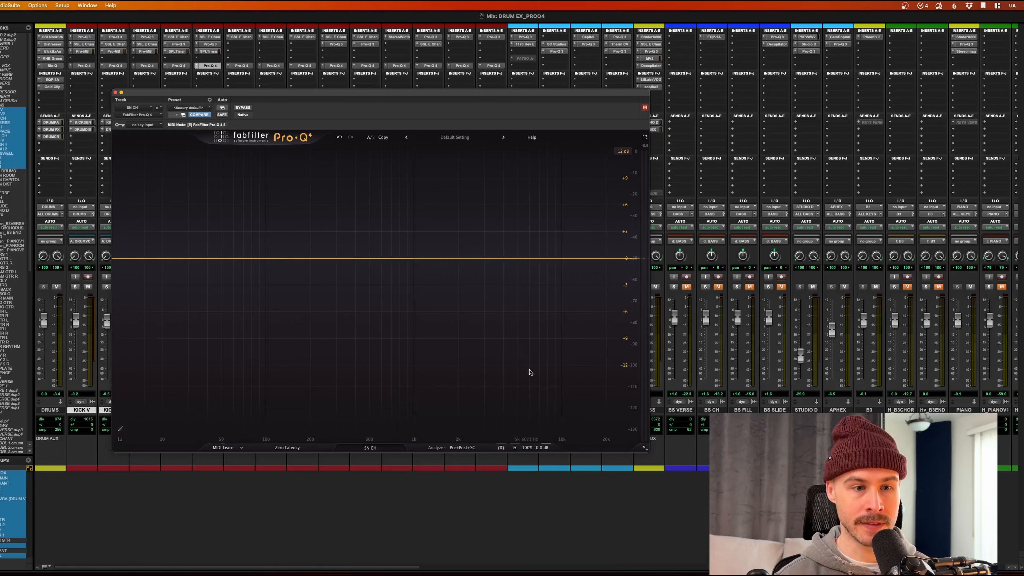
click(501, 448)
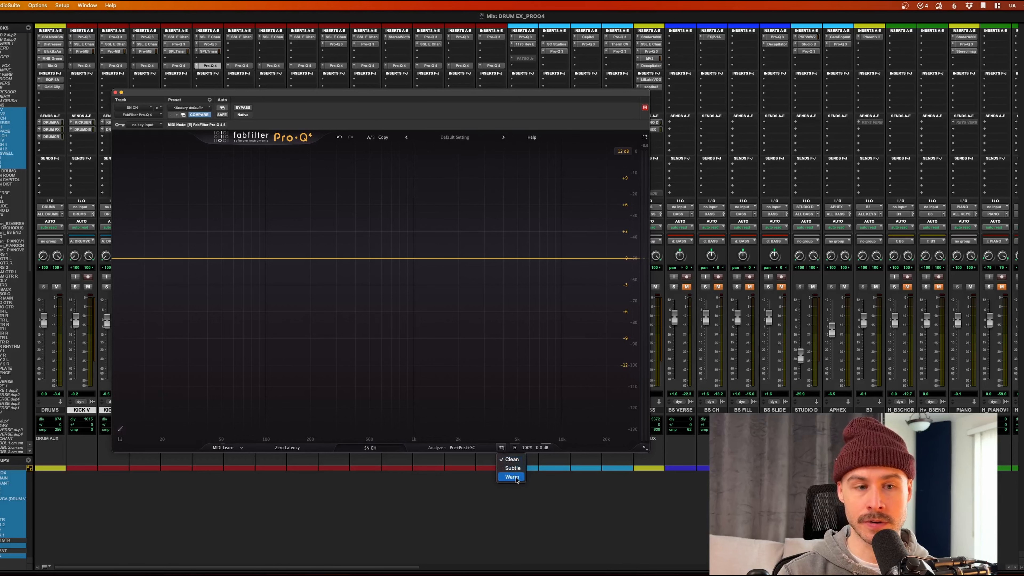
click(501, 448)
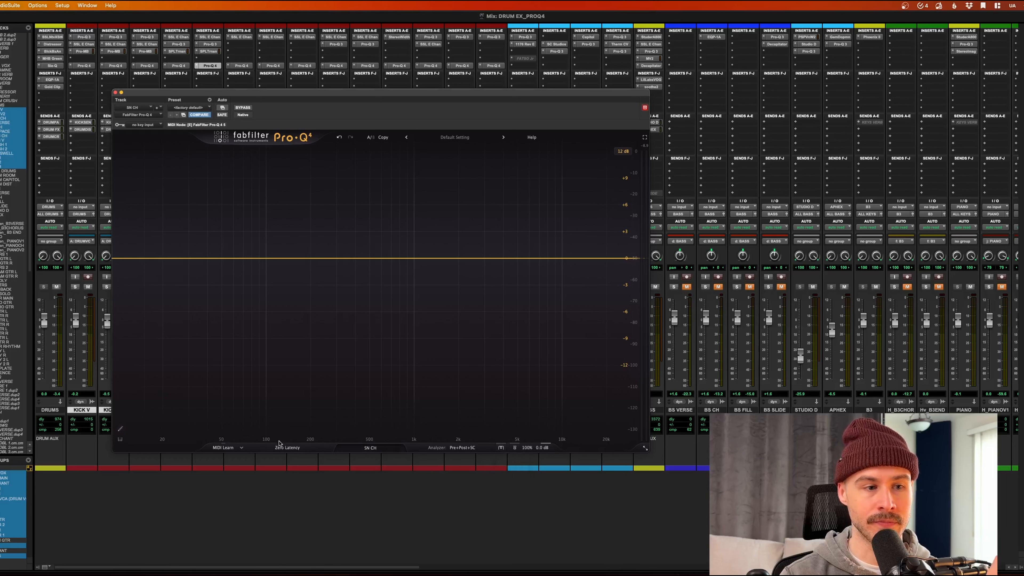
click(288, 448)
Step: Keep the SN CH Pro-Q 4 on Zero Latency, close it, and start playback
click(293, 450)
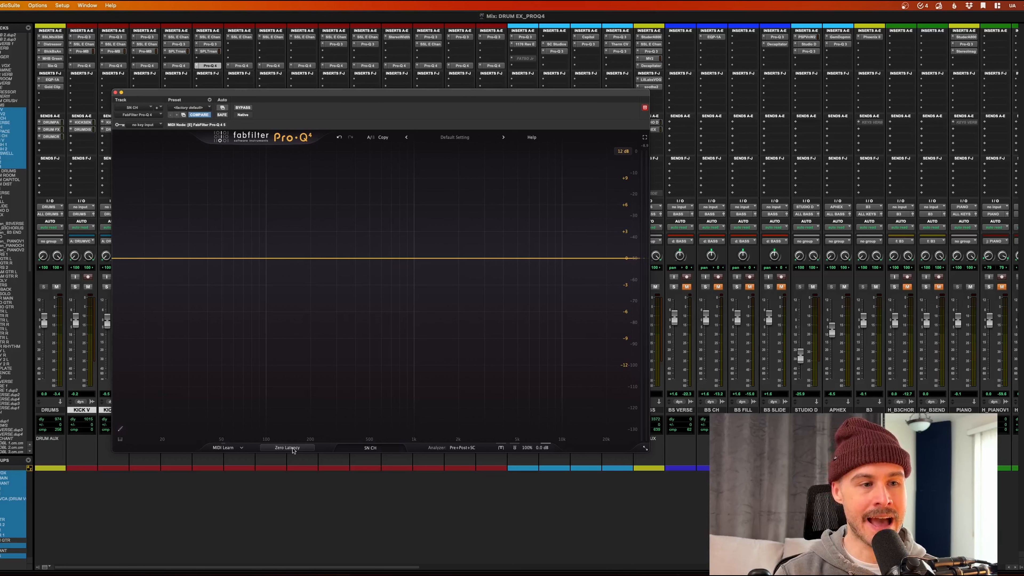
click(293, 450)
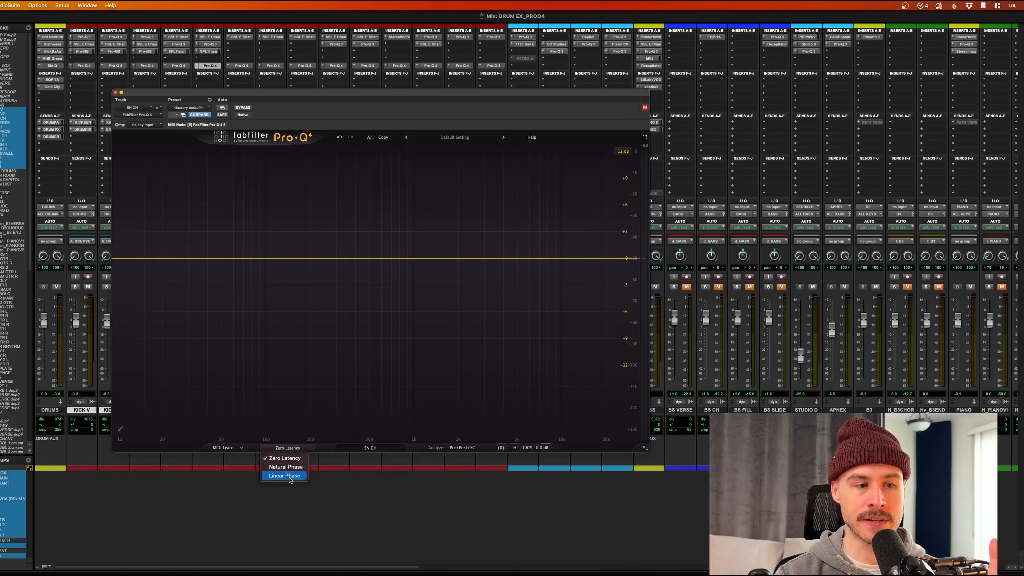
click(297, 449)
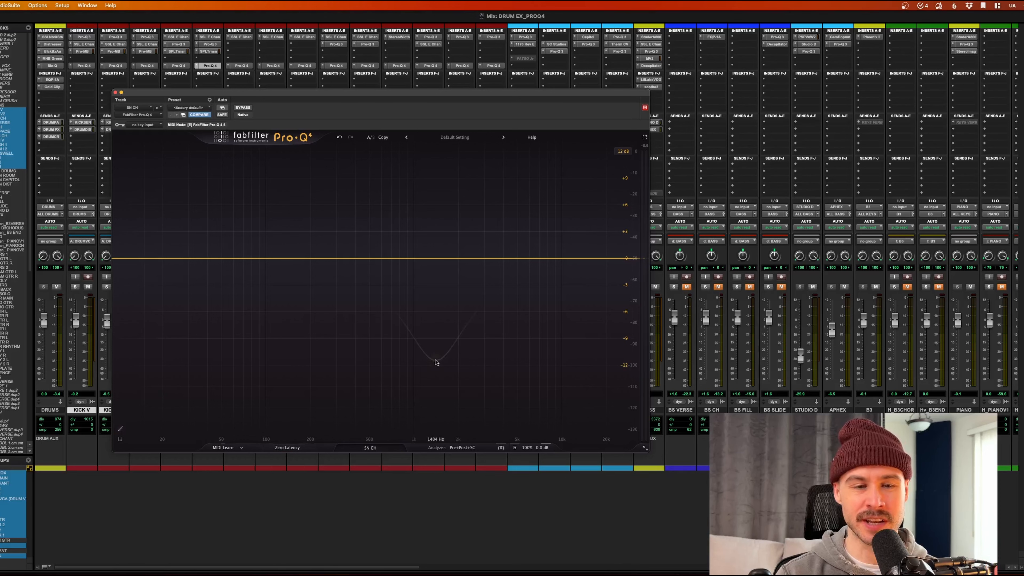
click(115, 93)
key(space)
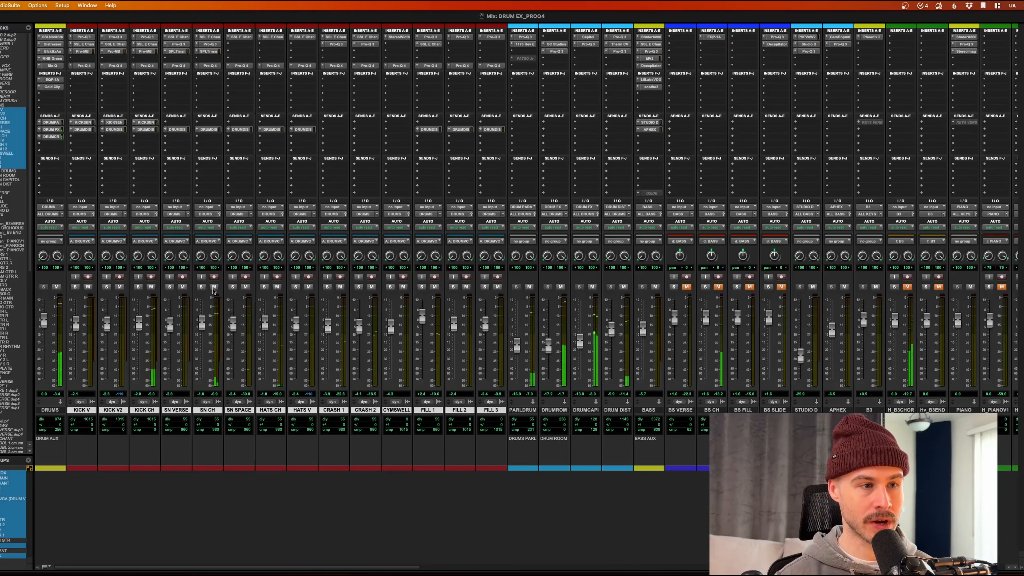
Step: Open the SN CH Pro-Q 3 and solo only the SN CH track
click(210, 44)
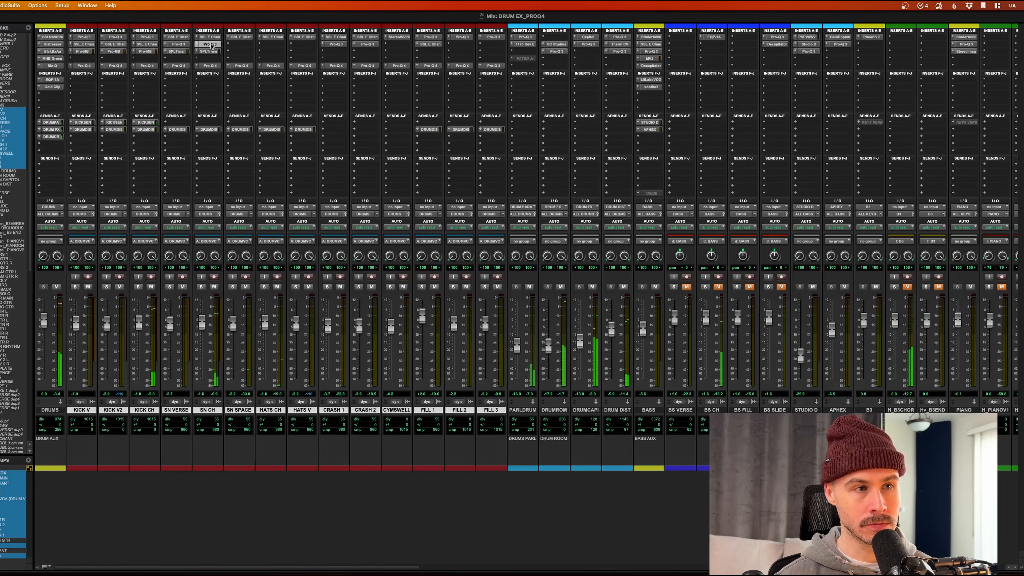
drag(129, 102, 236, 46)
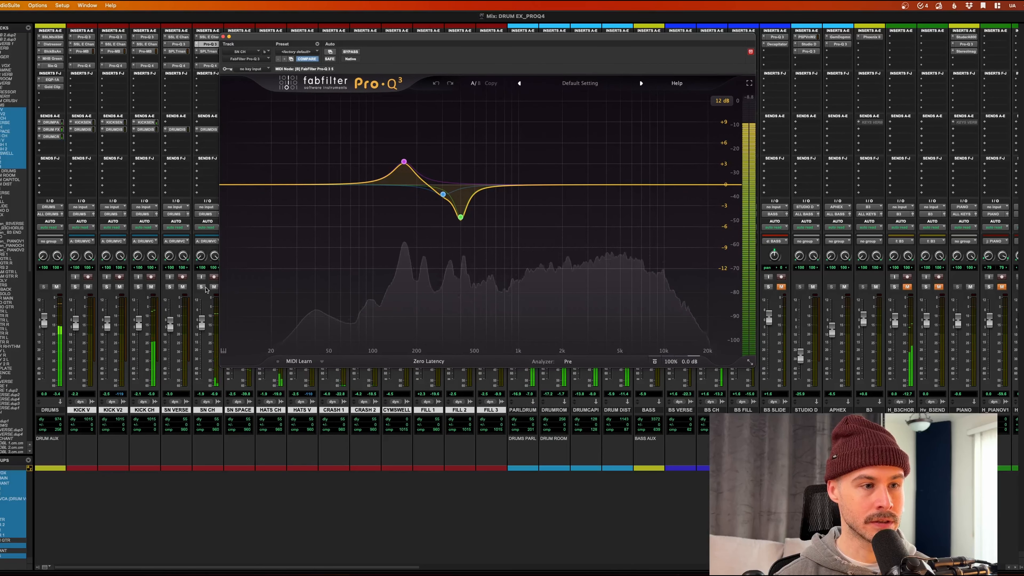
click(200, 286)
click(200, 286)
ctrl+click(201, 287)
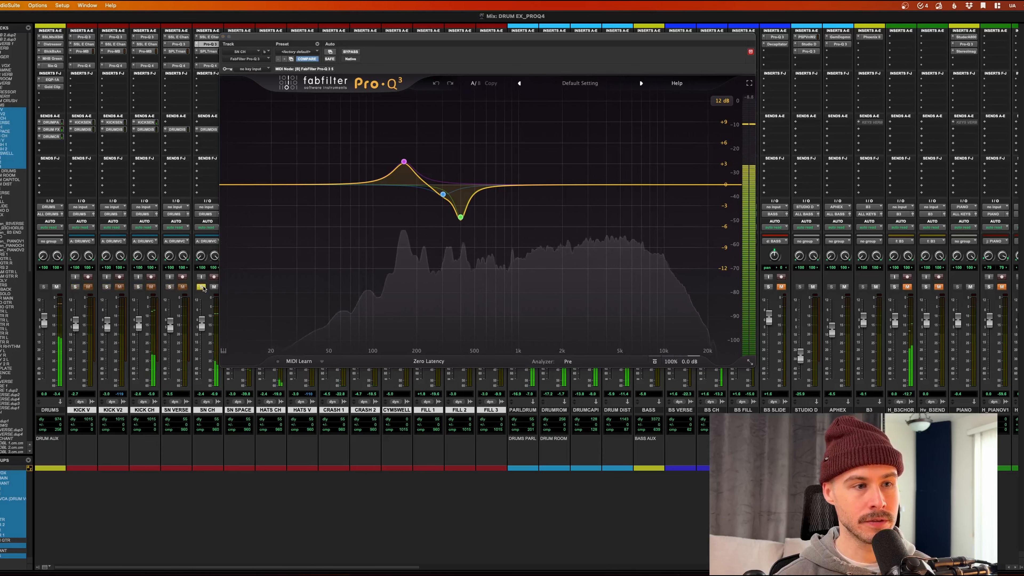
drag(344, 36, 196, 92)
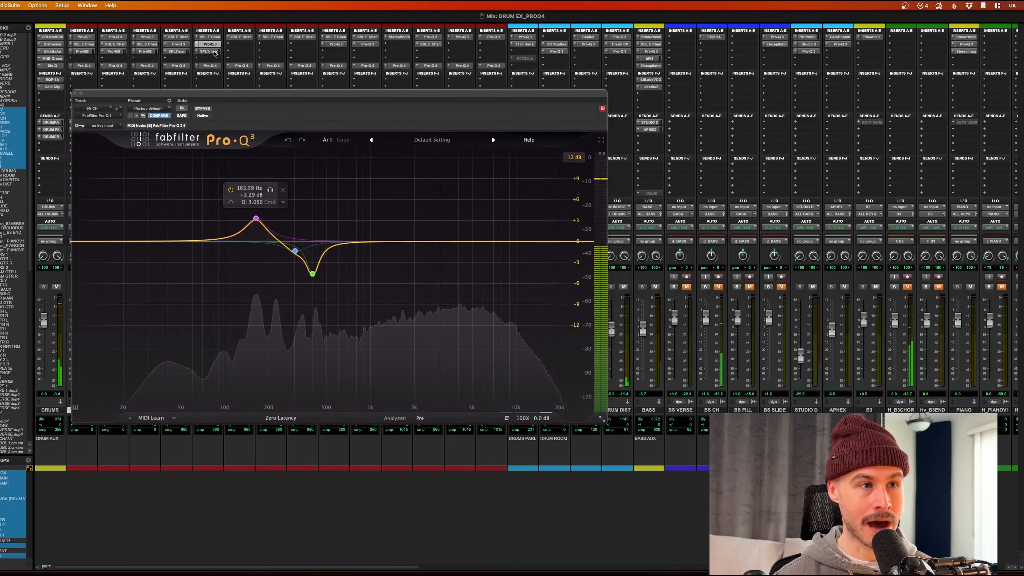
Step: Compare the Pro-Q 3 bypassed versus active, leave it bypassed, and open SN CH's Pro-Q 4
click(203, 108)
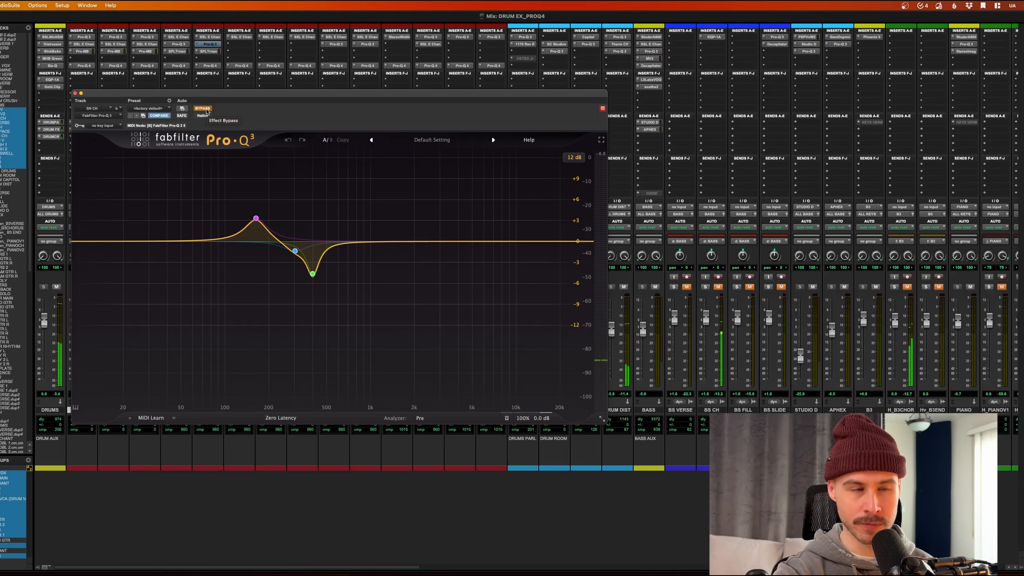
click(204, 109)
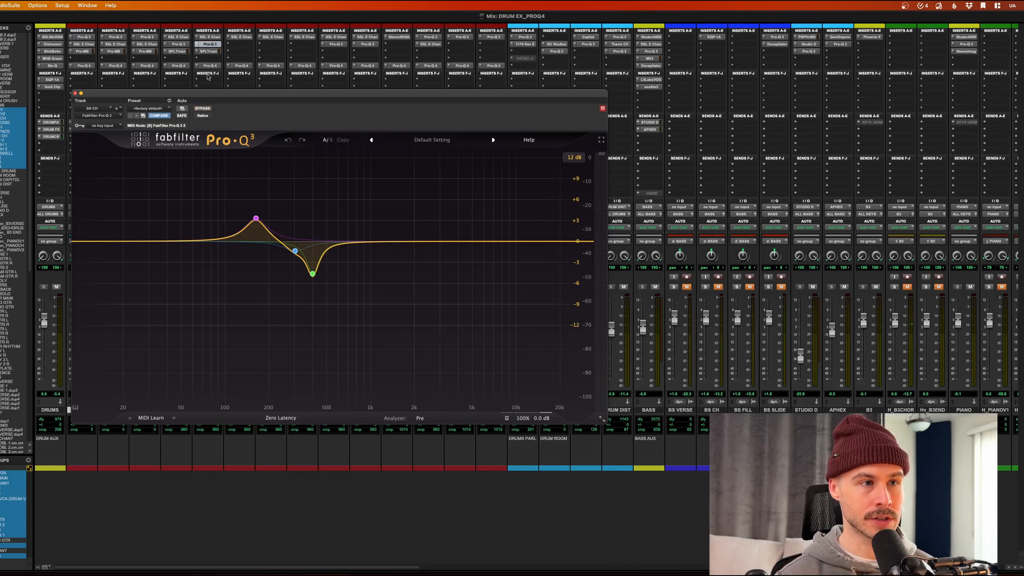
super+click(212, 45)
click(211, 66)
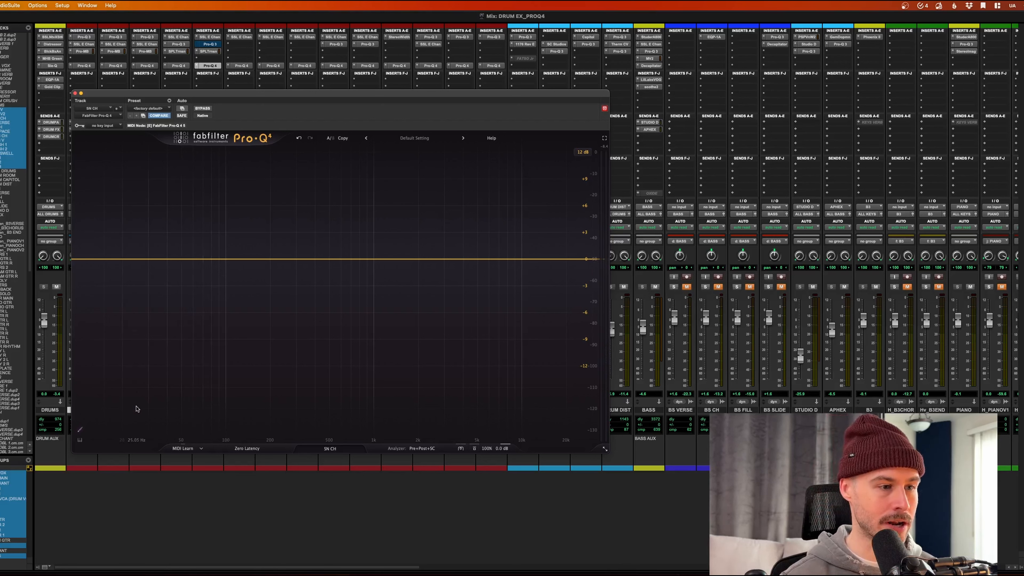
Step: Sketch a low cut with EQ Sketch, then raise and widen the 167 Hz boost to about +3.95 dB
click(80, 431)
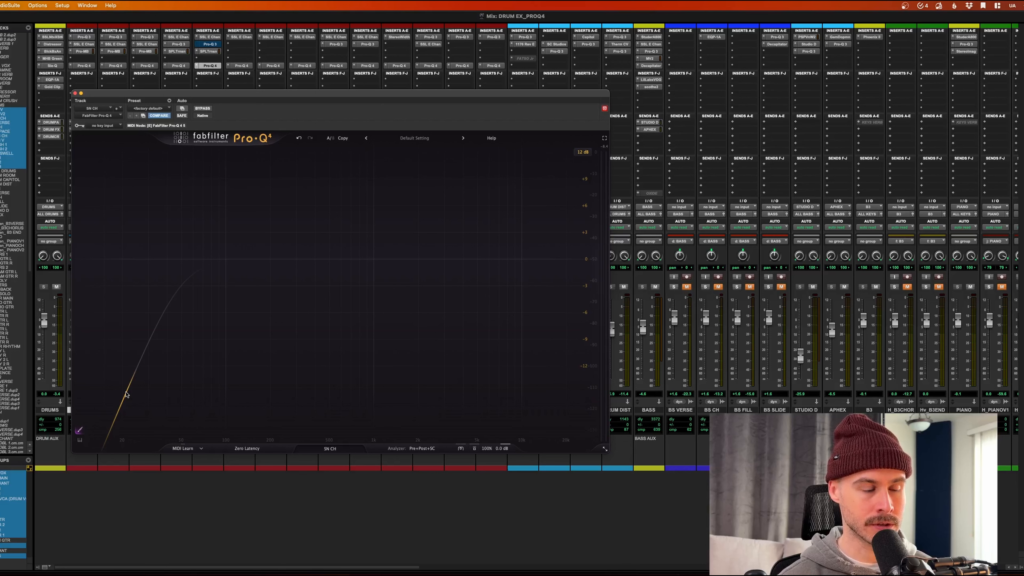
key(space)
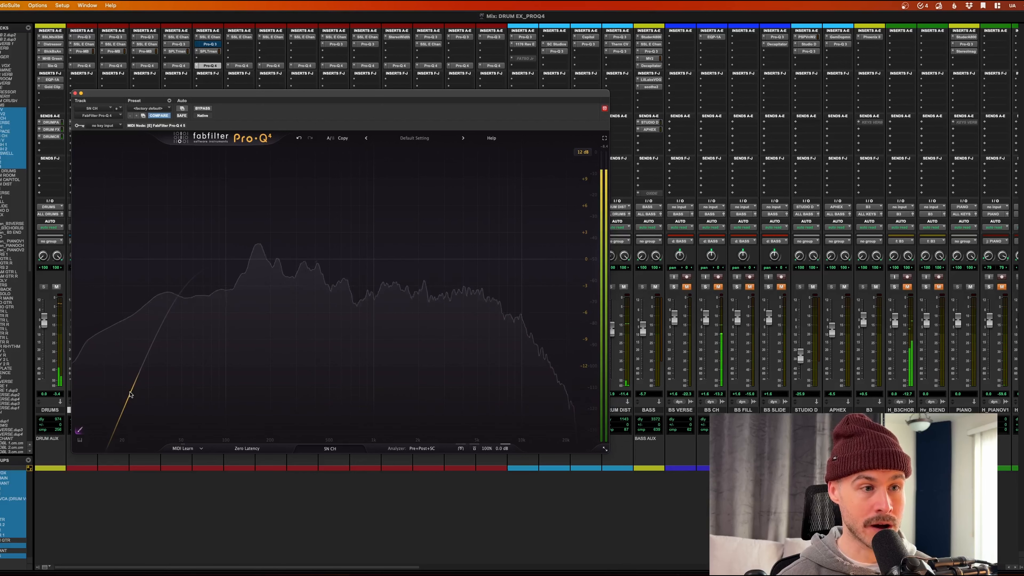
mouse_move(130, 392)
mouse_down()
mouse_move(203, 269)
mouse_move(272, 237)
mouse_move(256, 240)
mouse_move(304, 297)
mouse_move(310, 284)
mouse_move(401, 257)
mouse_up()
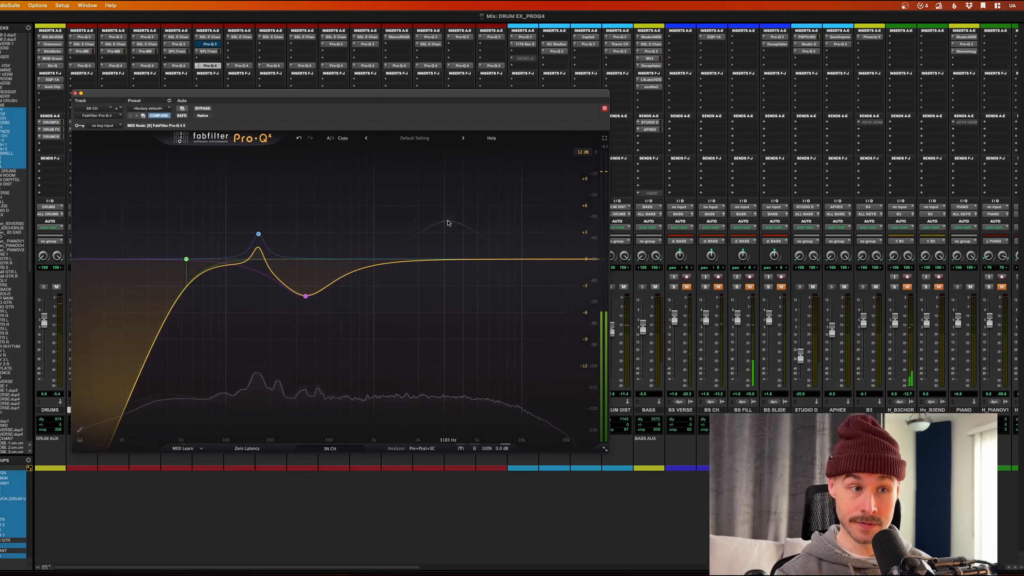
mouse_move(259, 235)
drag(258, 234, 260, 224)
drag(295, 406, 294, 418)
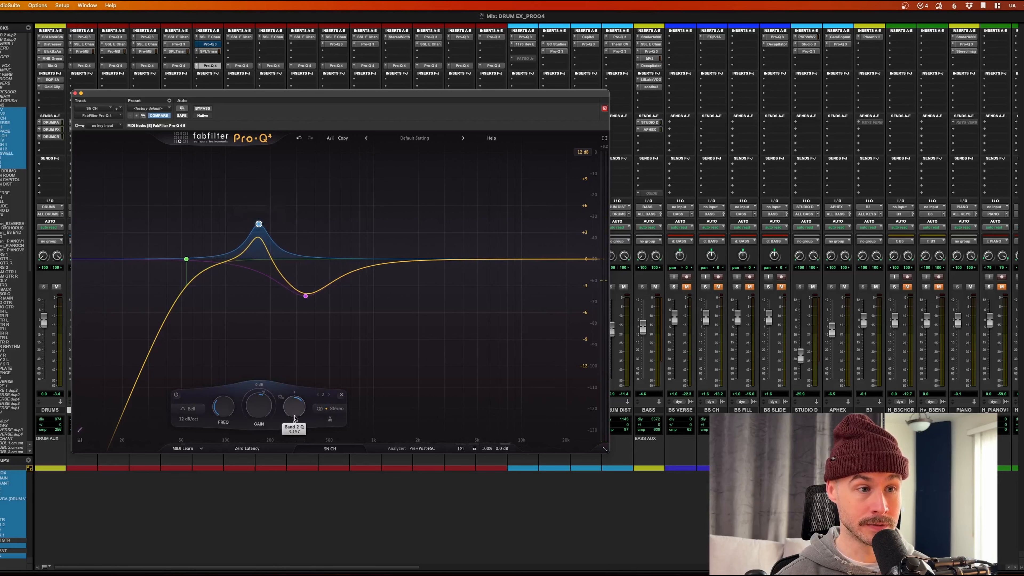
Step: Narrow the dip to Q 2.602 and move it down to about 318 Hz
mouse_move(216, 275)
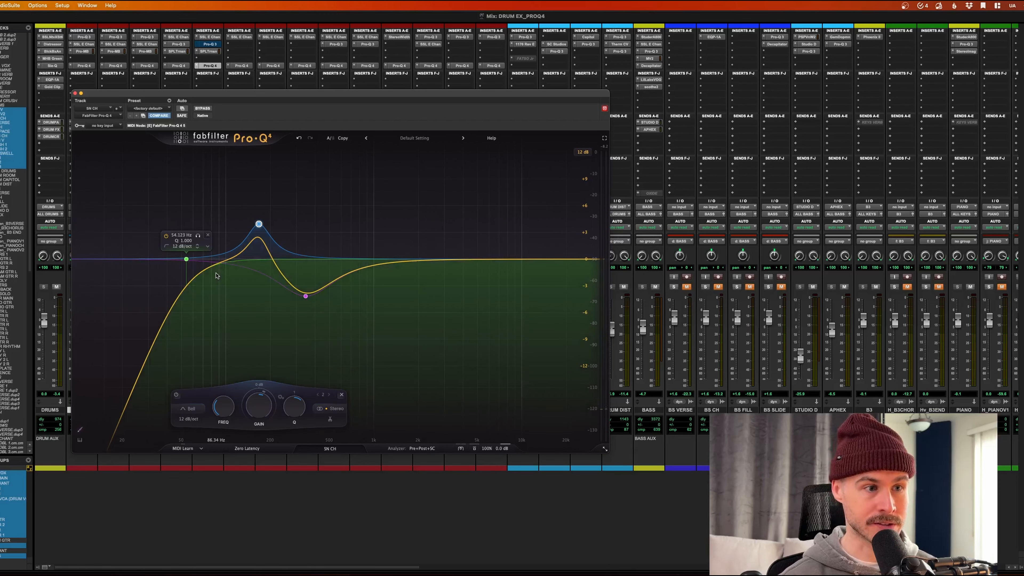
key(space)
mouse_move(259, 224)
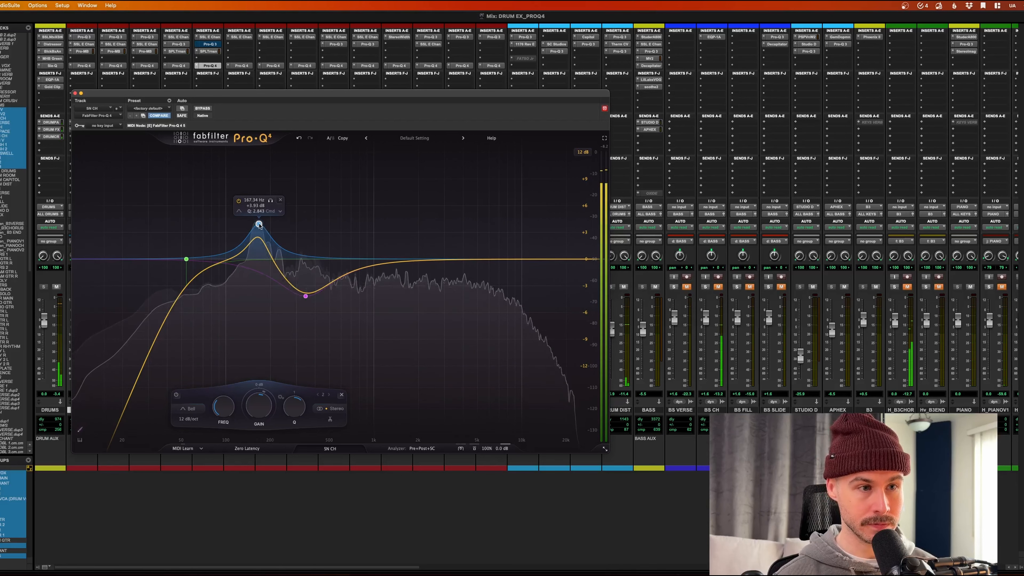
mouse_move(306, 297)
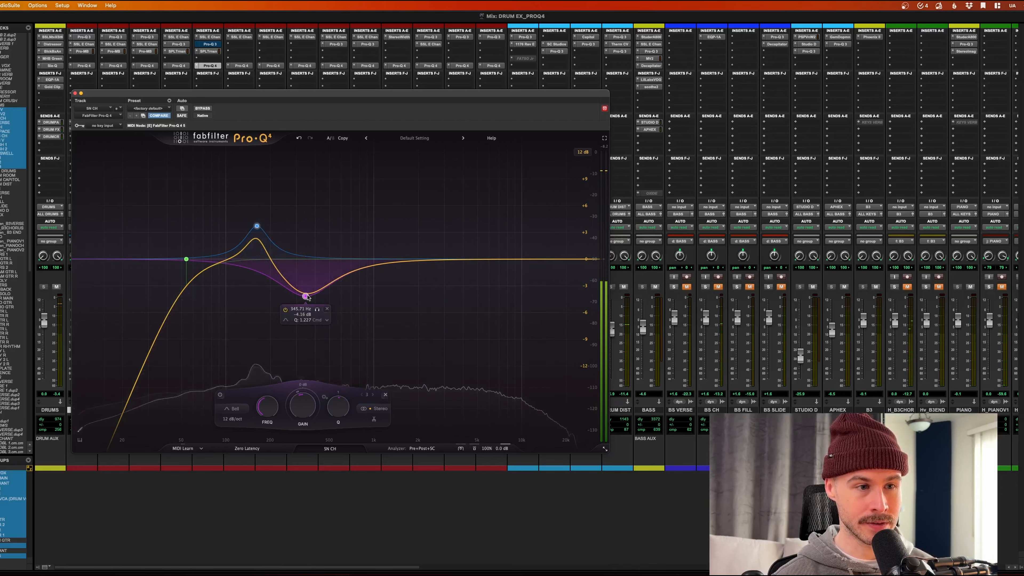
drag(340, 408, 341, 328)
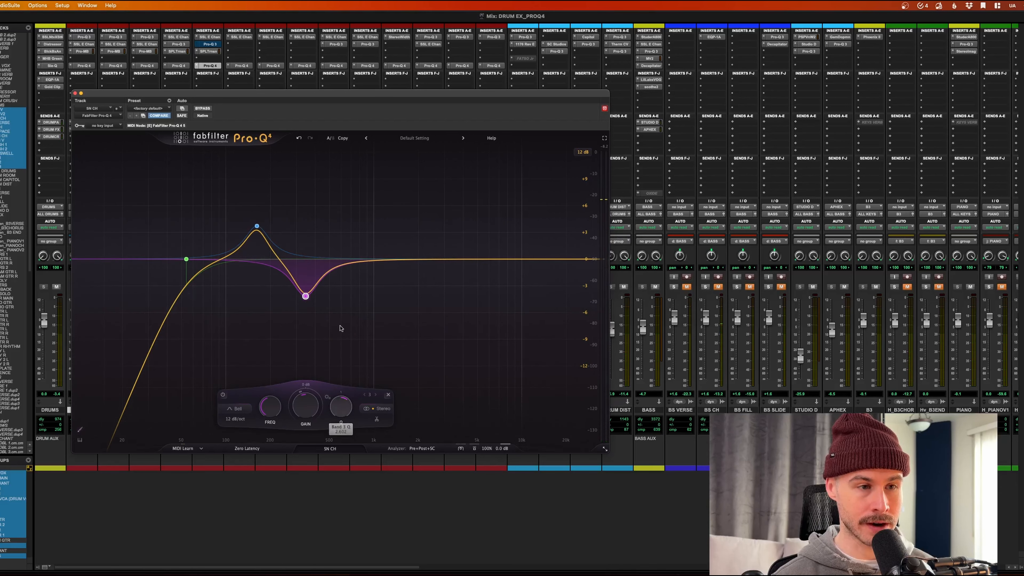
mouse_move(305, 294)
key(space)
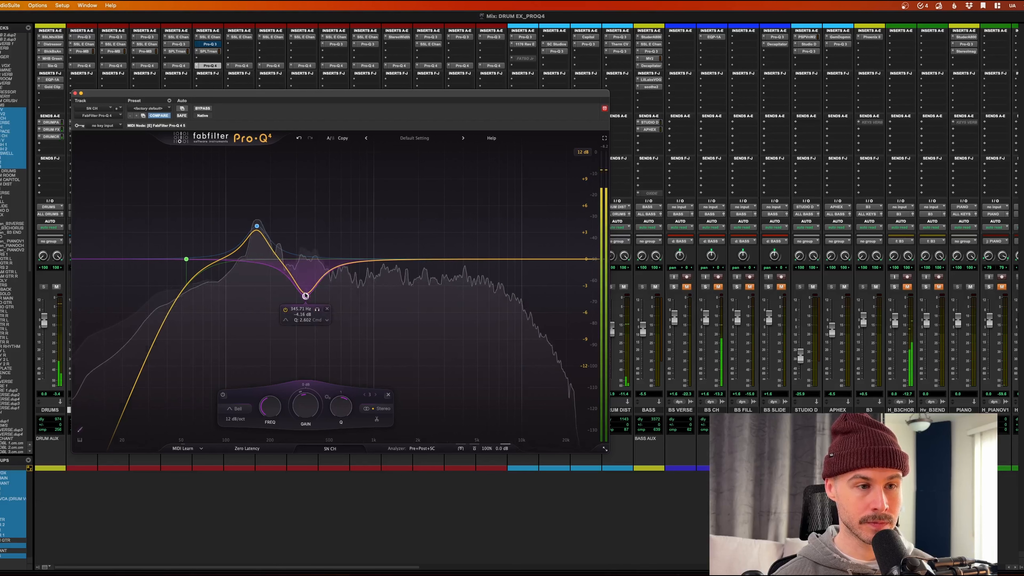
drag(305, 295, 300, 295)
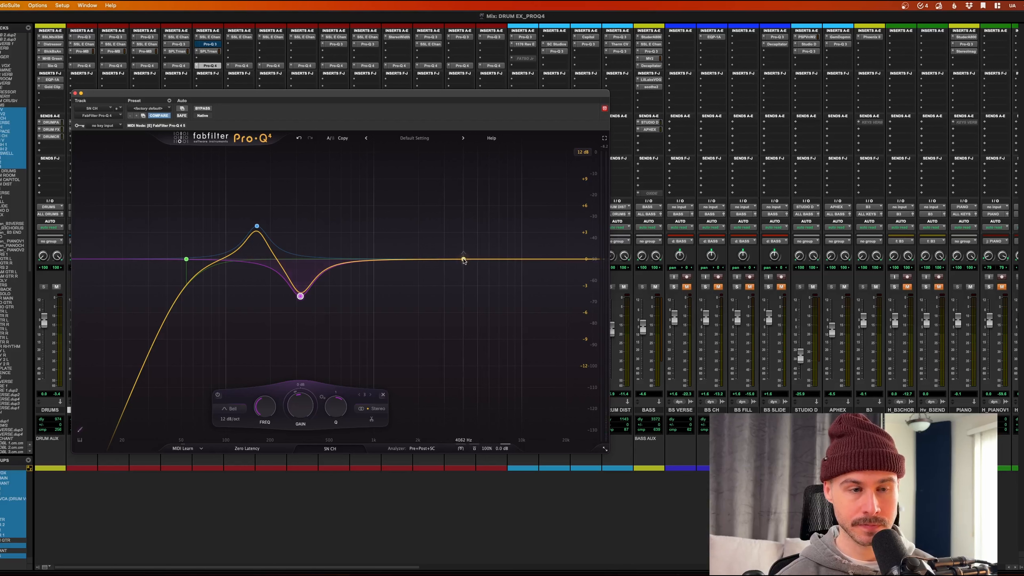
Step: Add a bell boost near 4 kHz as band 4, make it dynamic with −2.36 dB range
drag(465, 259, 463, 239)
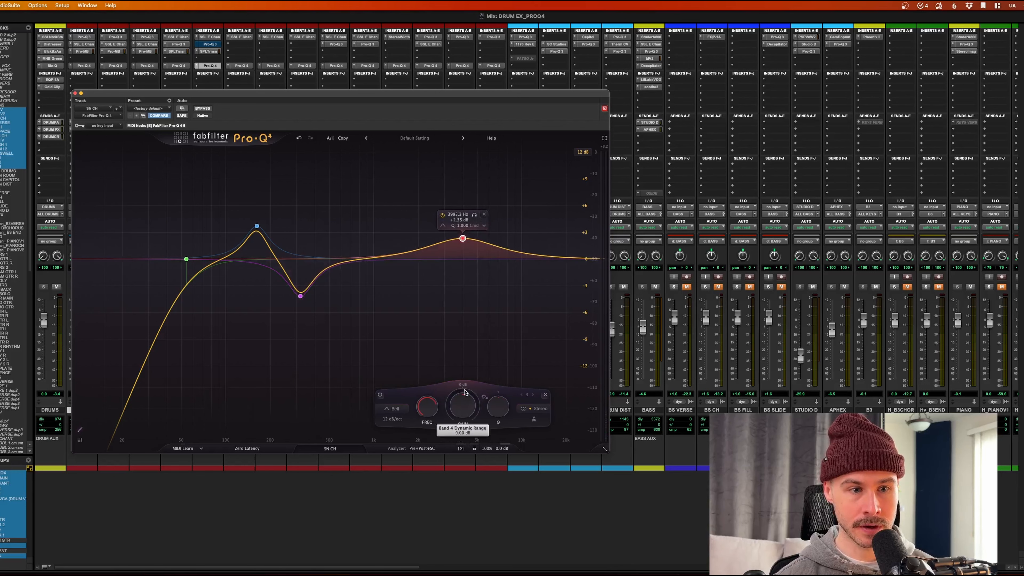
mouse_move(465, 394)
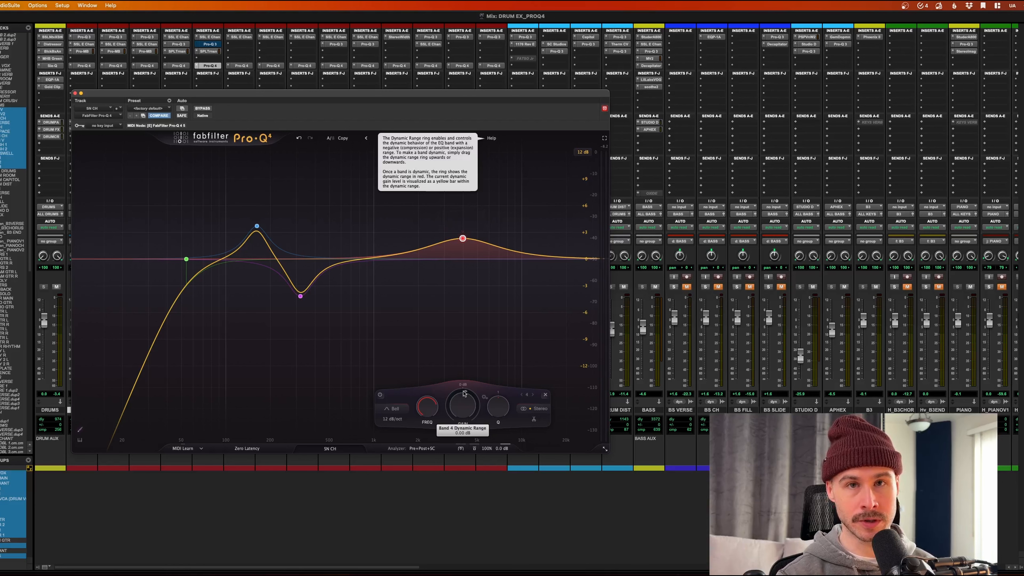
drag(465, 394, 462, 421)
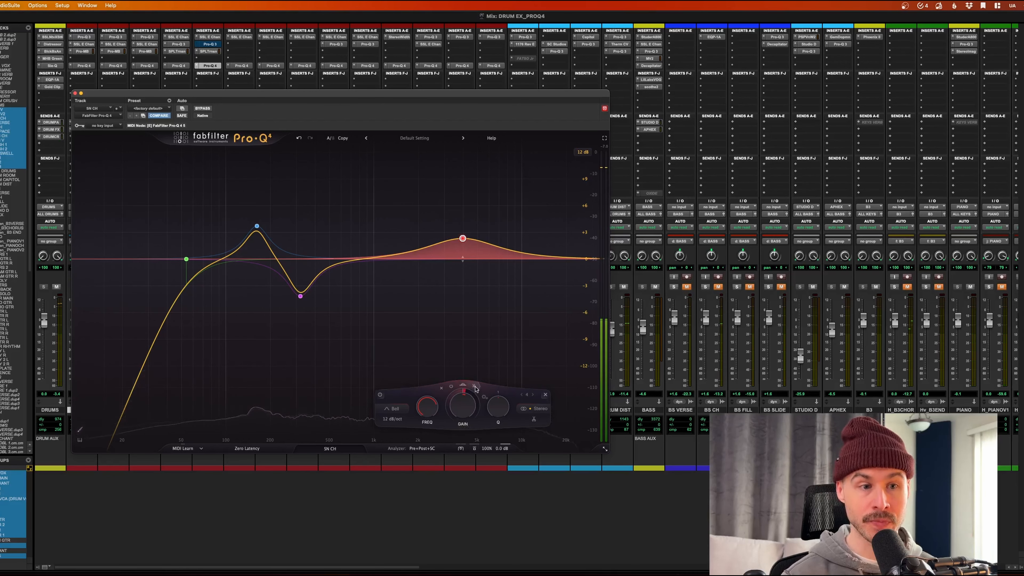
click(473, 386)
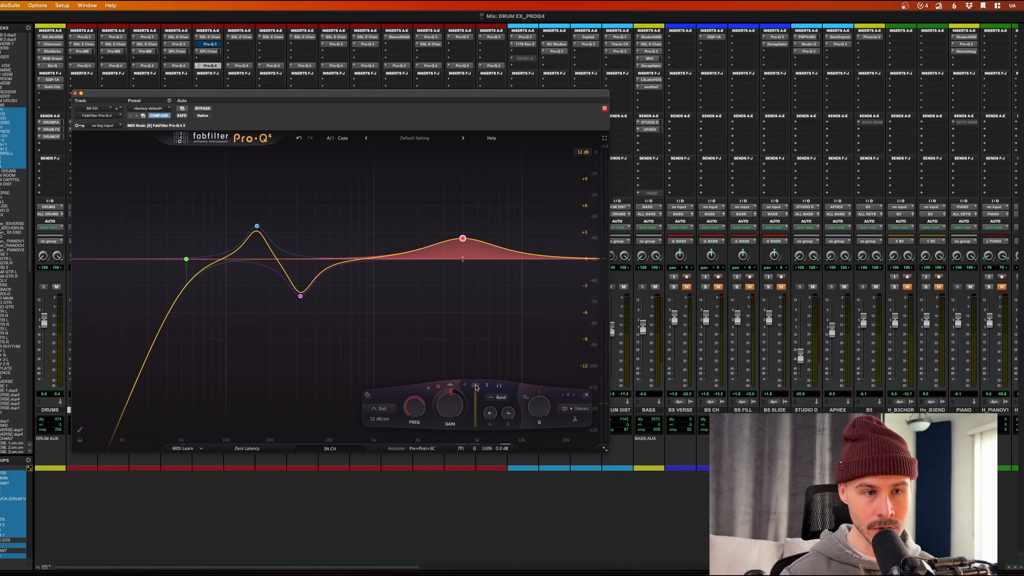
Step: Lower band 4's threshold to −48 dB while auditioning the snare
mouse_move(508, 421)
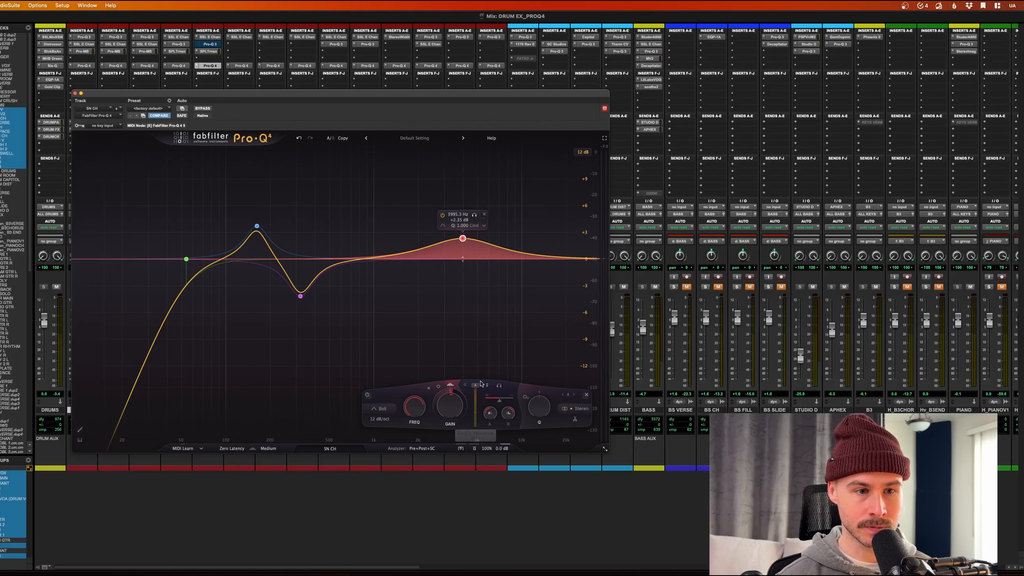
key(space)
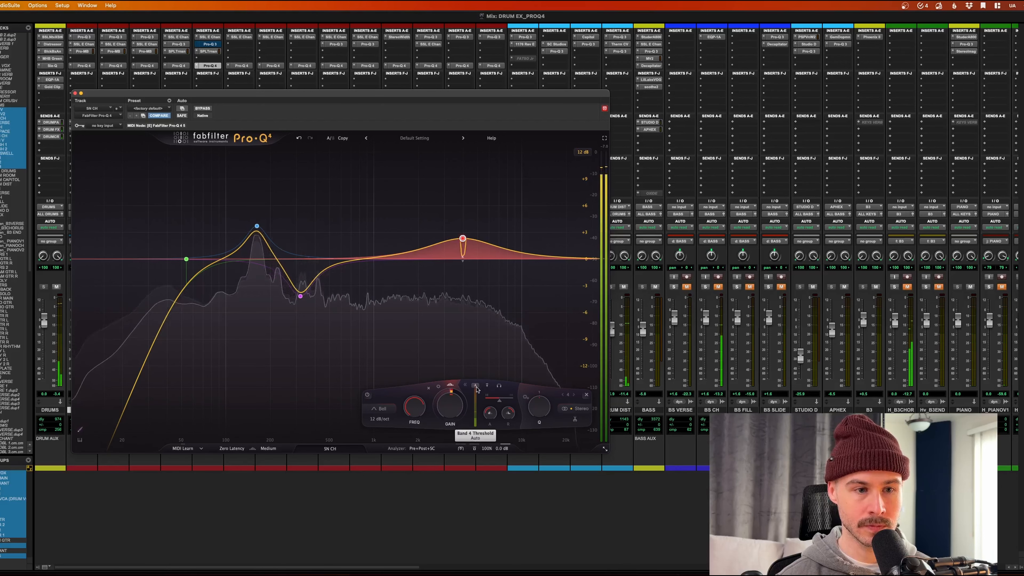
drag(477, 418, 478, 423)
key(space)
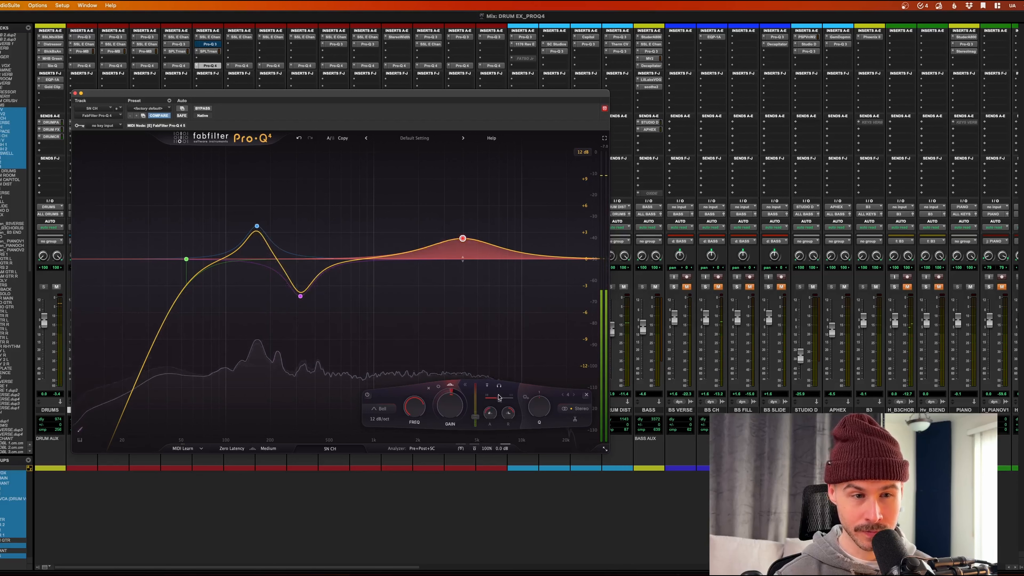
mouse_move(499, 402)
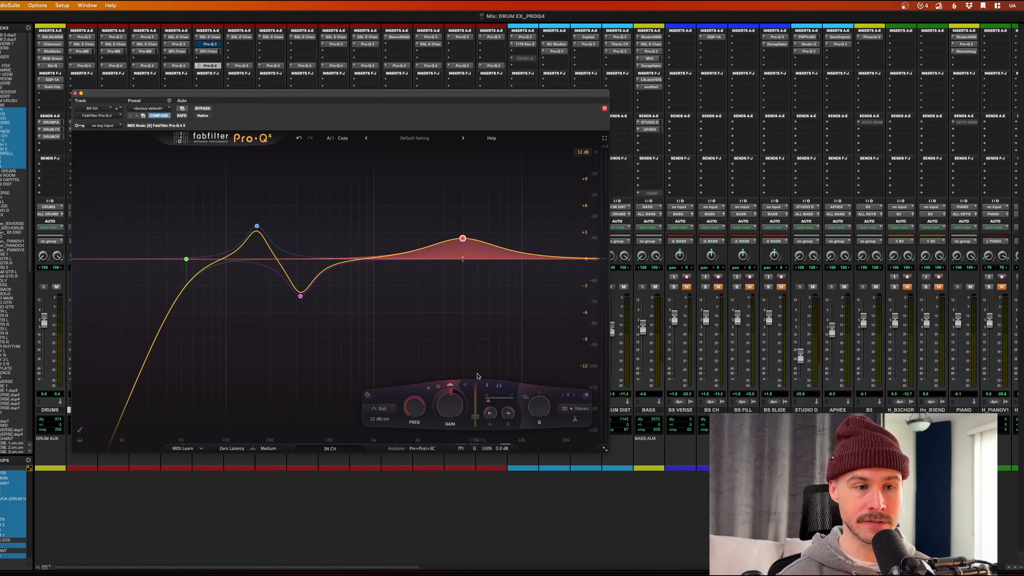
key(space)
Step: Set band 4's spectral density to 17.6% after trying 40.8%
mouse_move(453, 260)
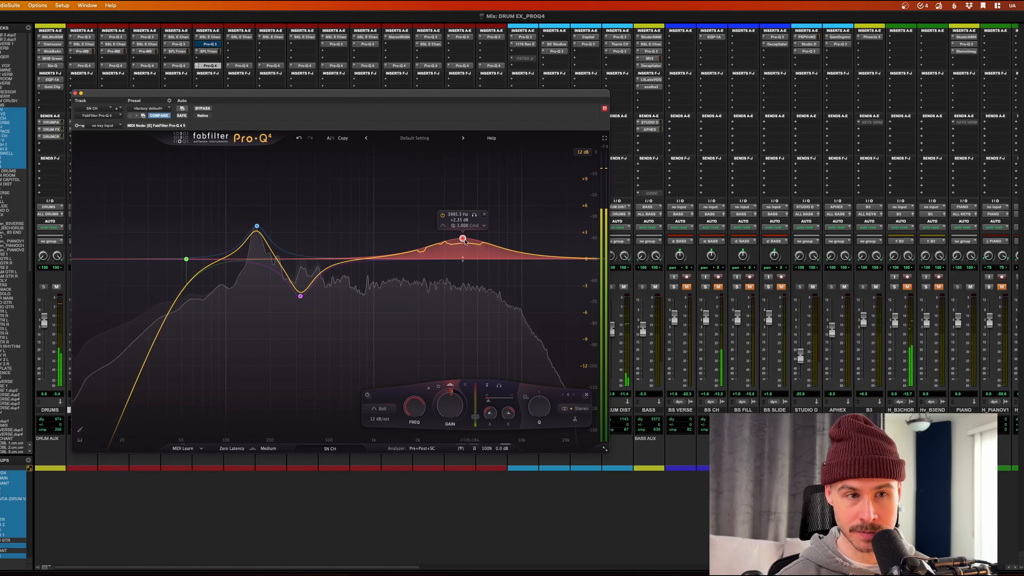
drag(488, 399, 511, 404)
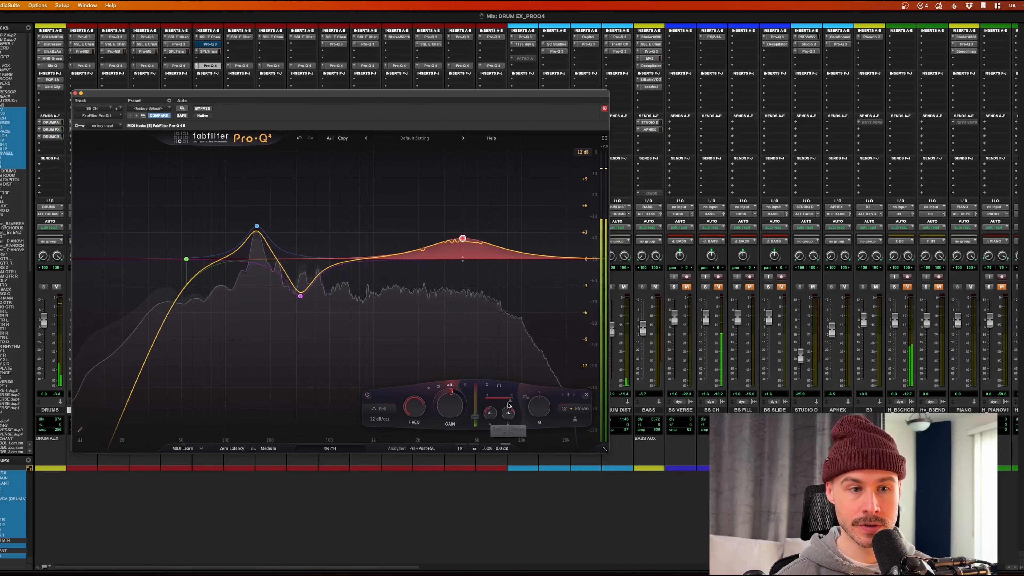
mouse_move(510, 402)
mouse_down()
mouse_move(491, 404)
mouse_move(501, 402)
mouse_up()
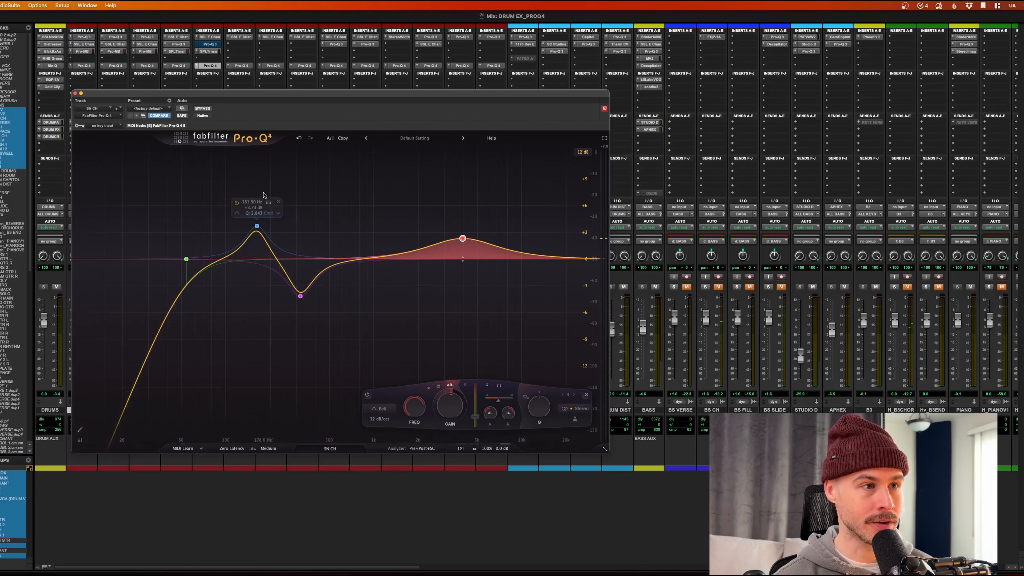
Step: Close the snare's Pro-Q 4 window and play the mix
click(75, 93)
key(space)
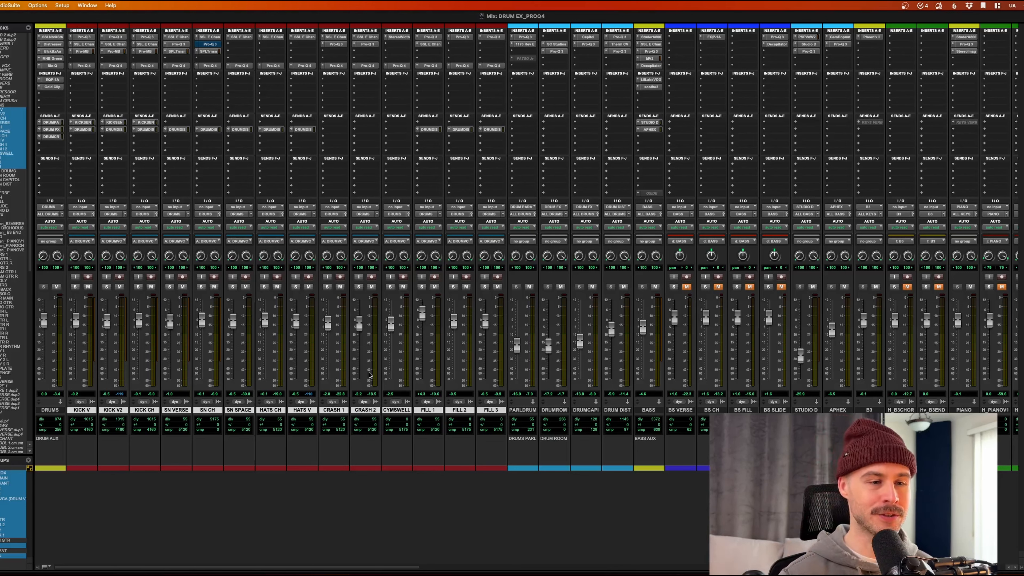
key(space)
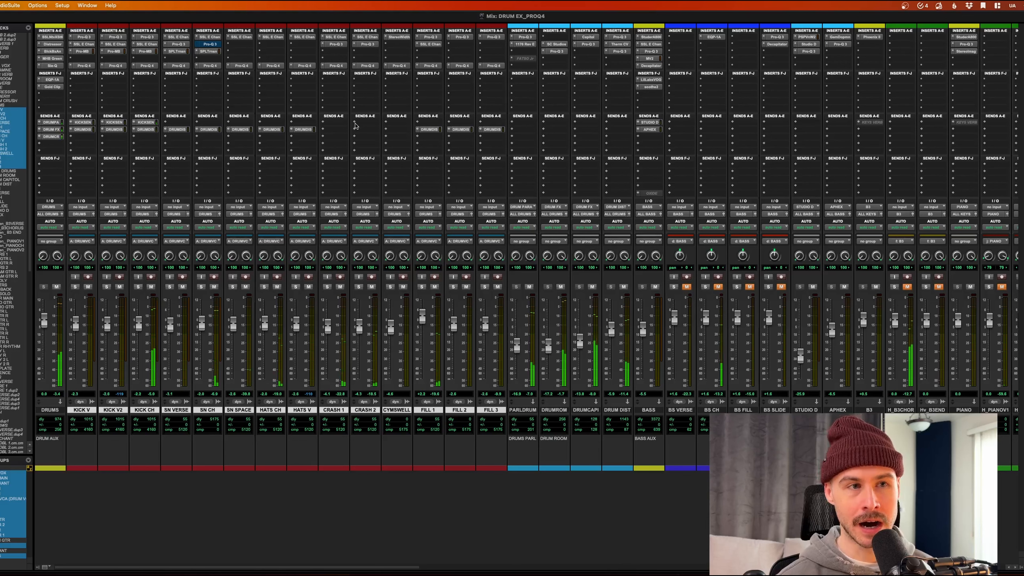
Step: Check and bypass CRASH 1's Pro-Q 3, open its Pro-Q 4, and start playback
click(337, 45)
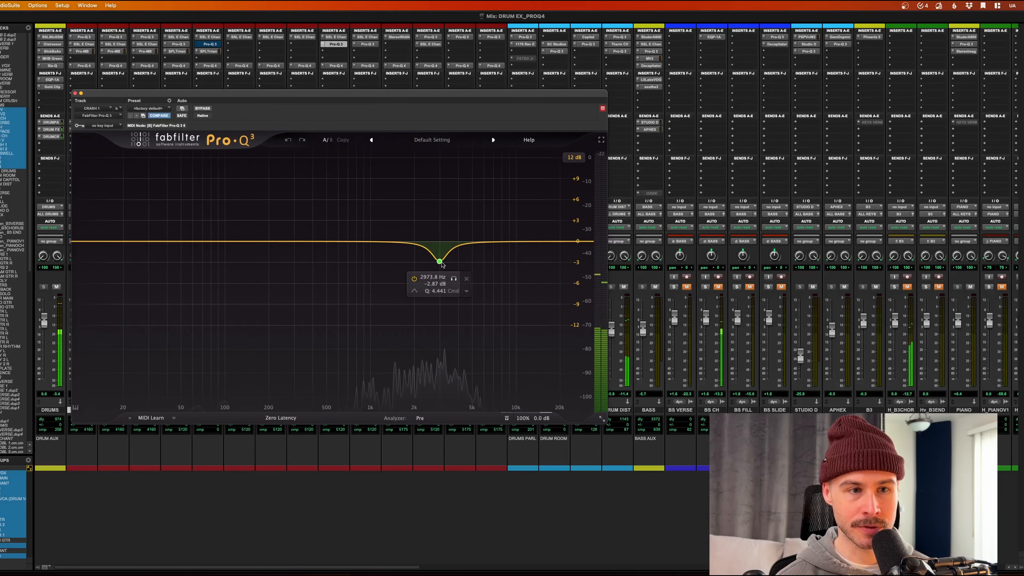
click(75, 93)
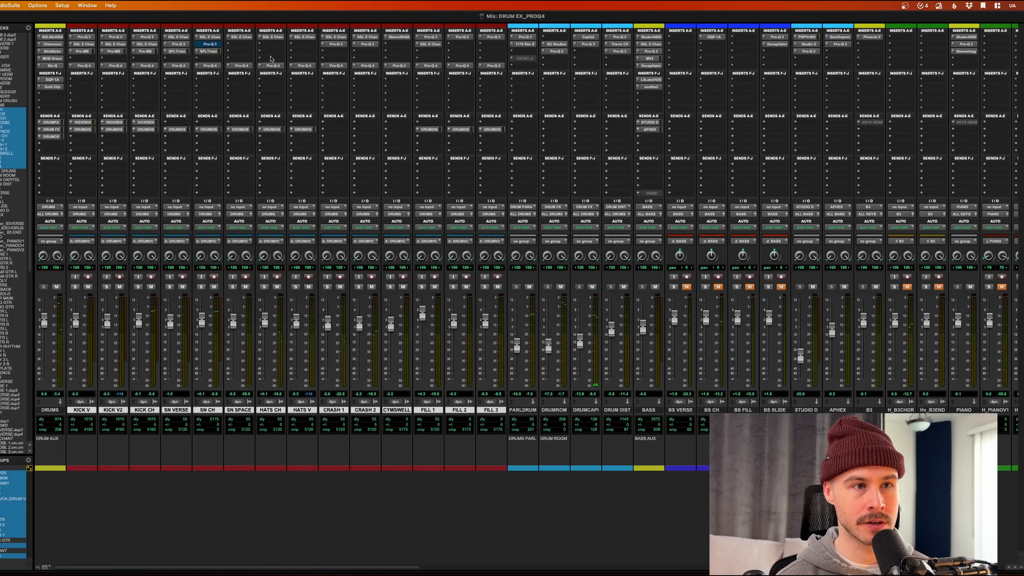
super+click(336, 44)
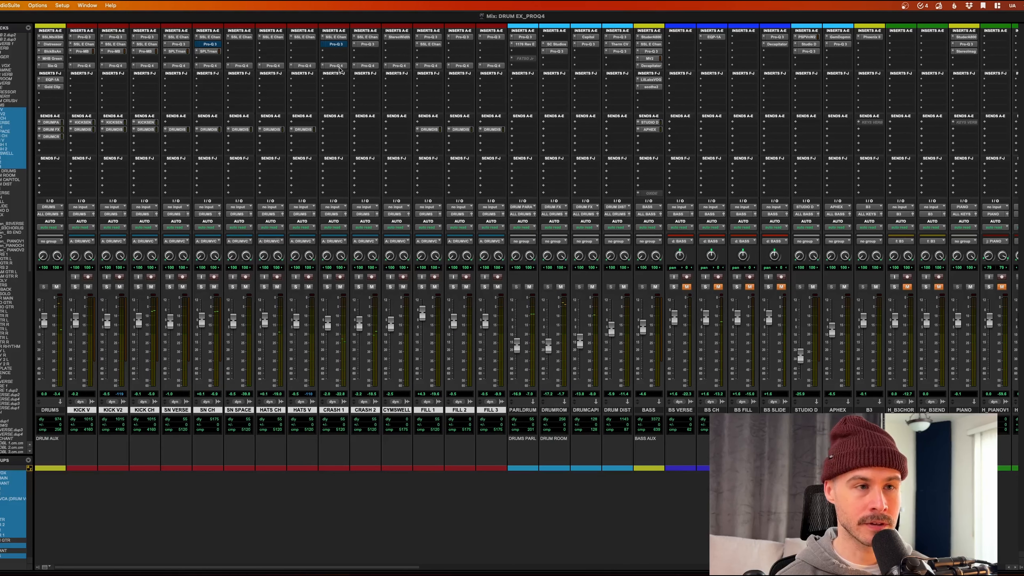
click(337, 66)
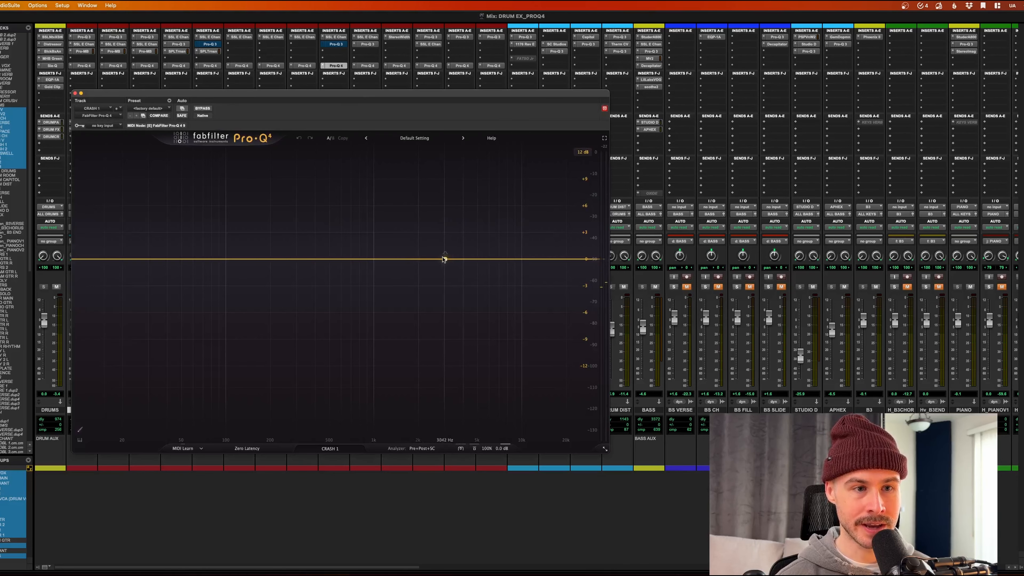
key(space)
Step: Add a cut band near 3 kHz and settle it at about -2.3 dB
drag(443, 259, 444, 288)
drag(481, 412, 483, 397)
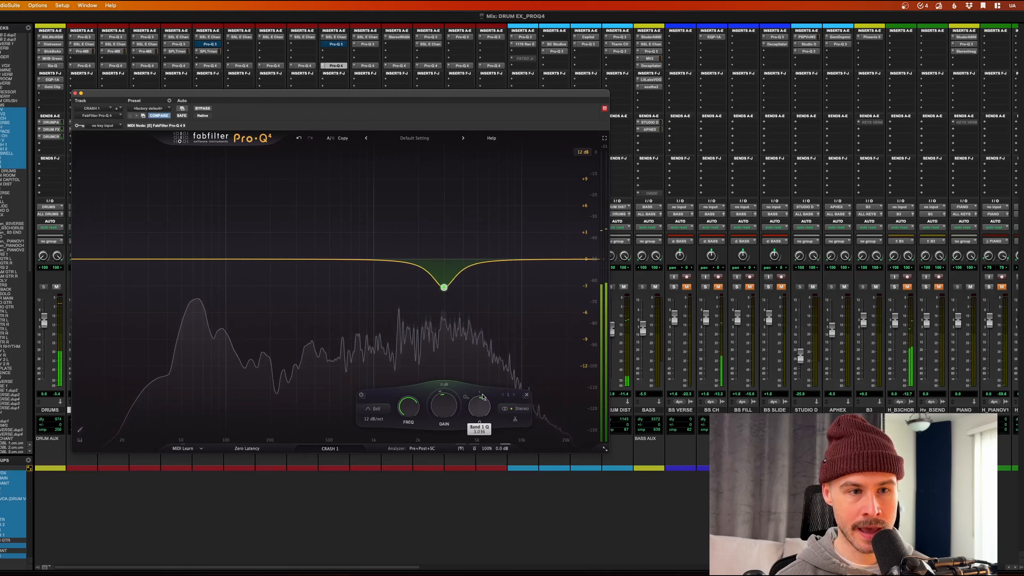
key(space)
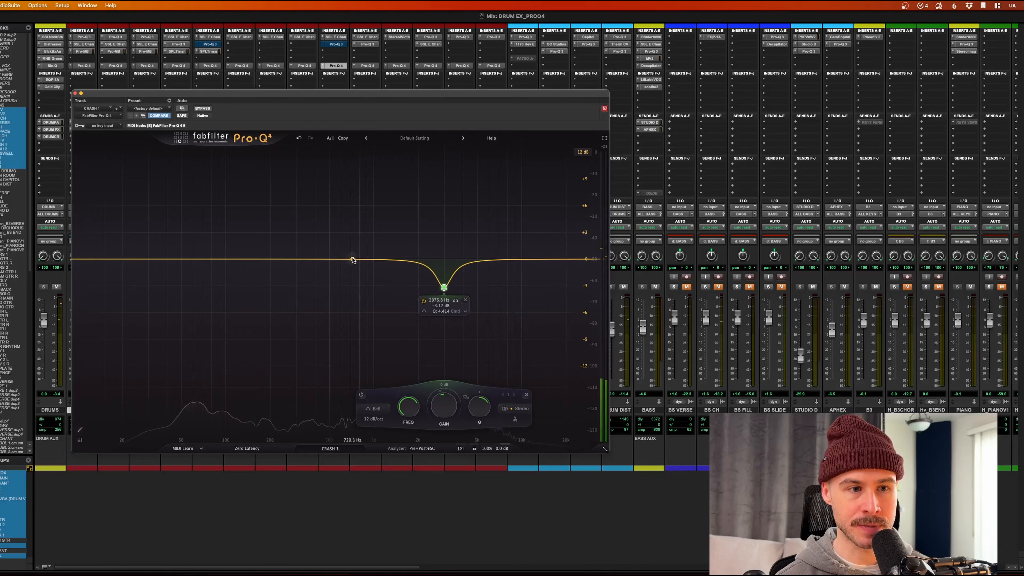
drag(444, 289, 444, 280)
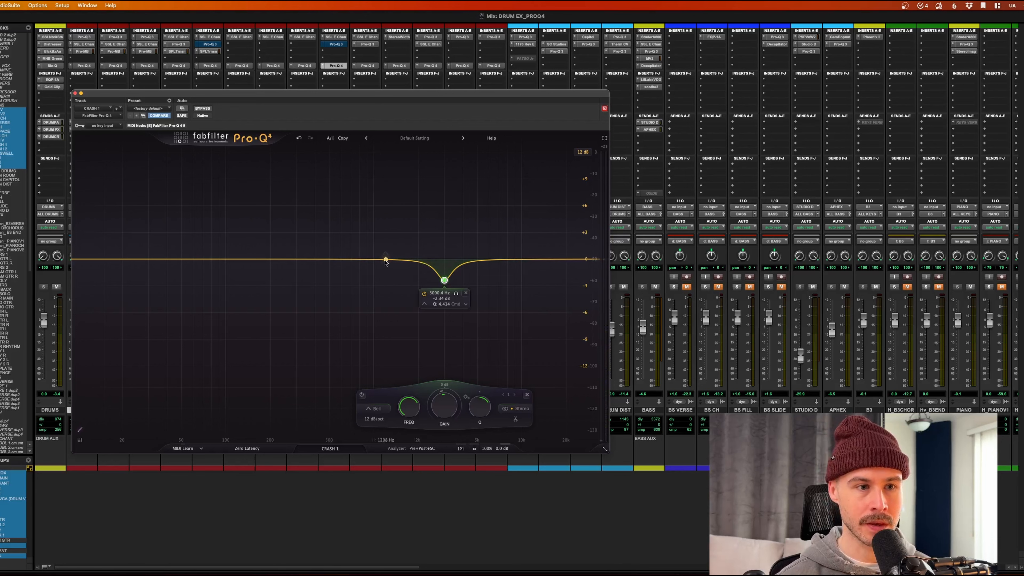
Step: Add a boost band near 4.6 kHz and widen it to Q 0.601
drag(385, 260, 472, 237)
drag(507, 408, 509, 418)
mouse_move(482, 249)
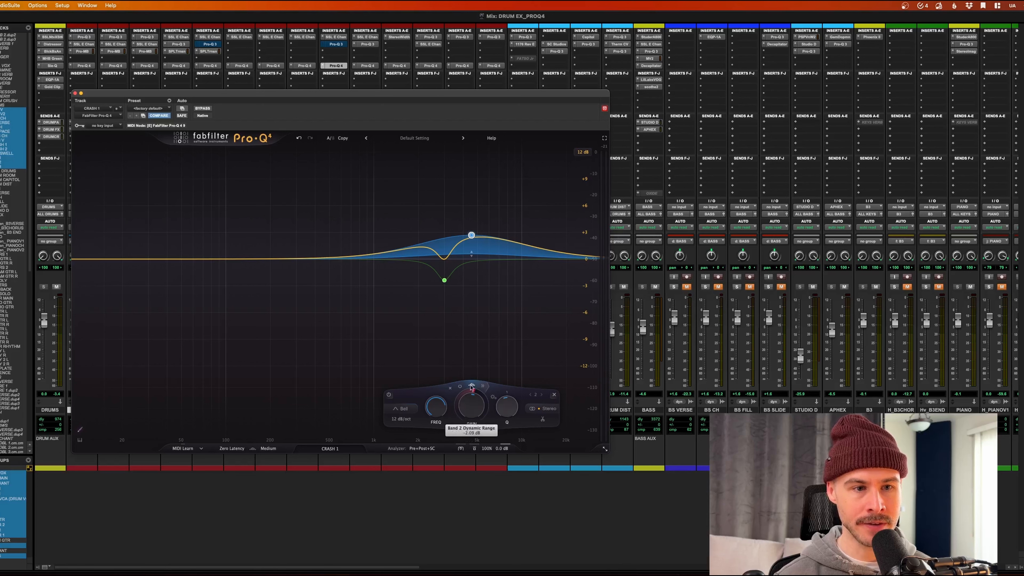
Step: Add a low cut at about 68 Hz to CRASH 1's Pro-Q 4 while auditioning playback
key(space)
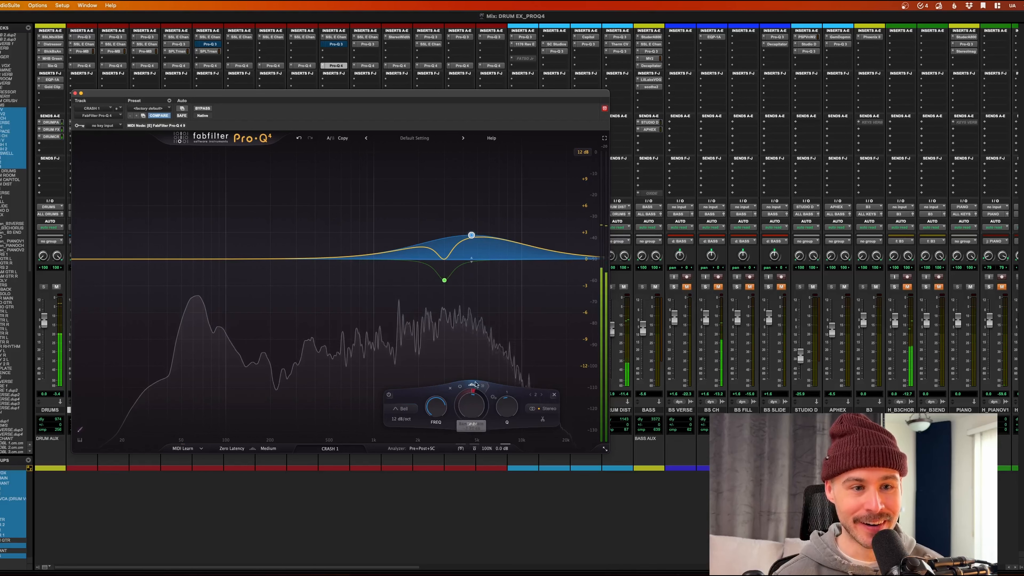
click(481, 386)
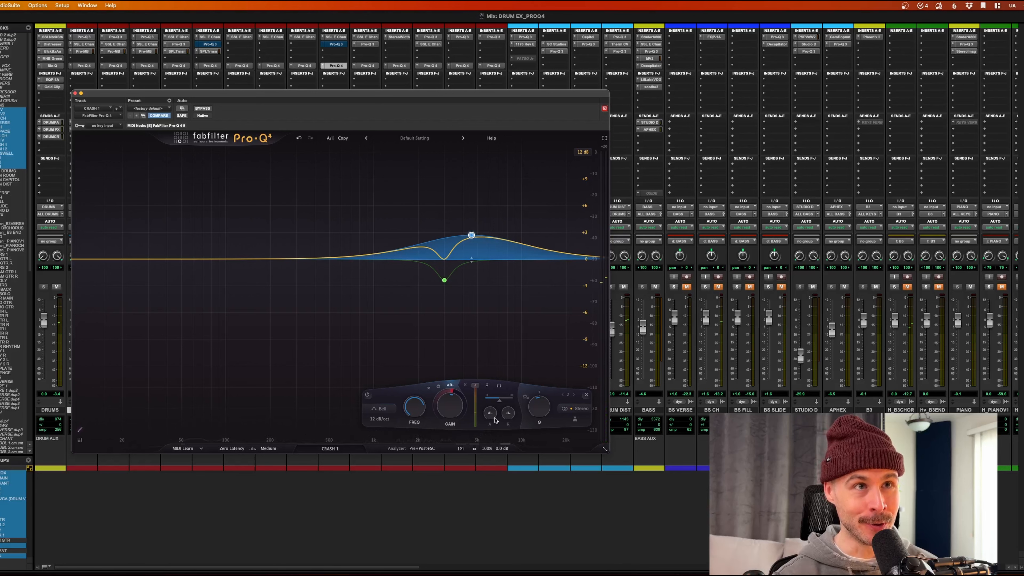
key(space)
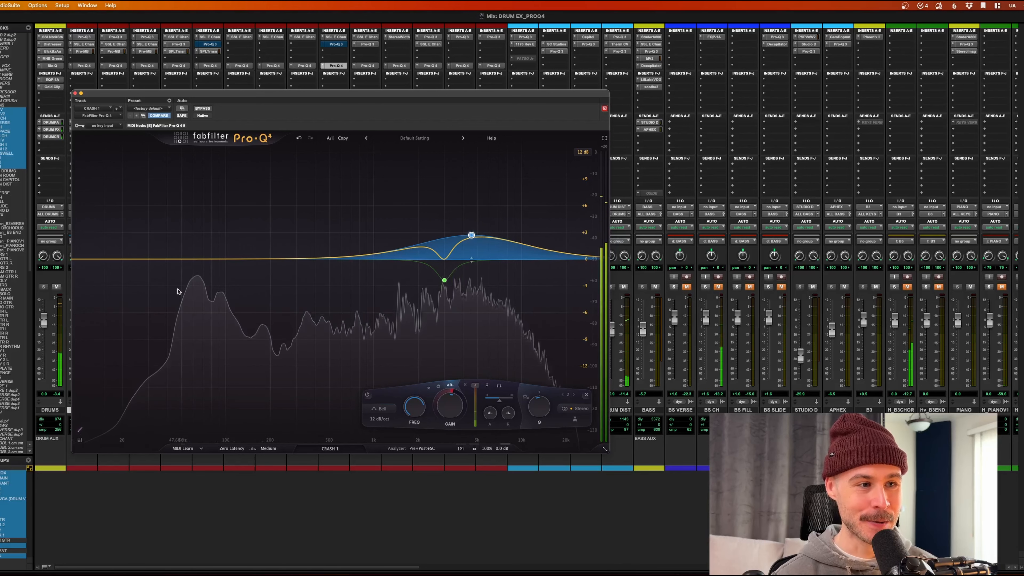
drag(91, 262, 201, 268)
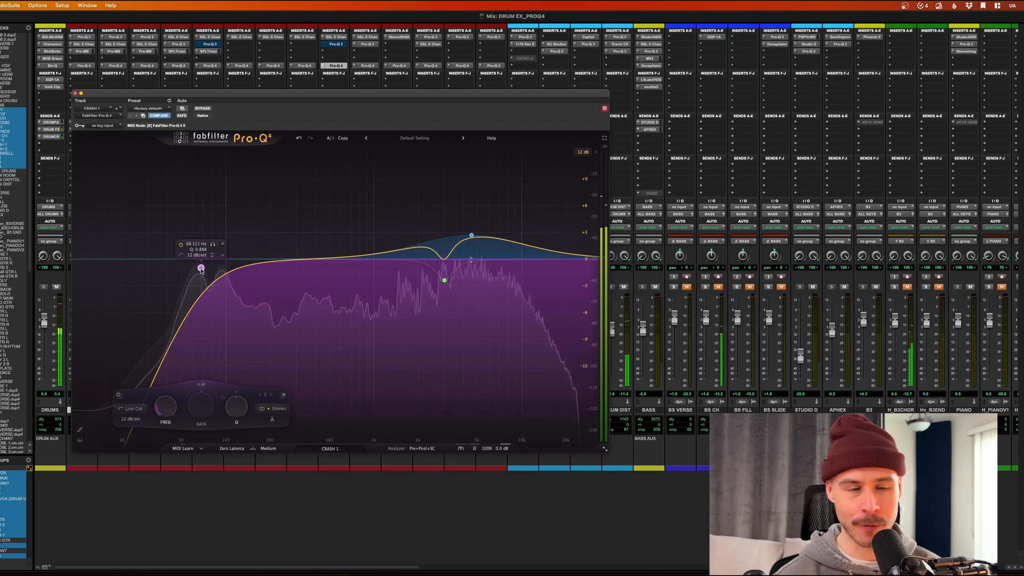
Step: Lower the 4.6 kHz boost band's attack to about 37.6%, audition it, and close CRASH 1's Pro-Q 4
click(472, 235)
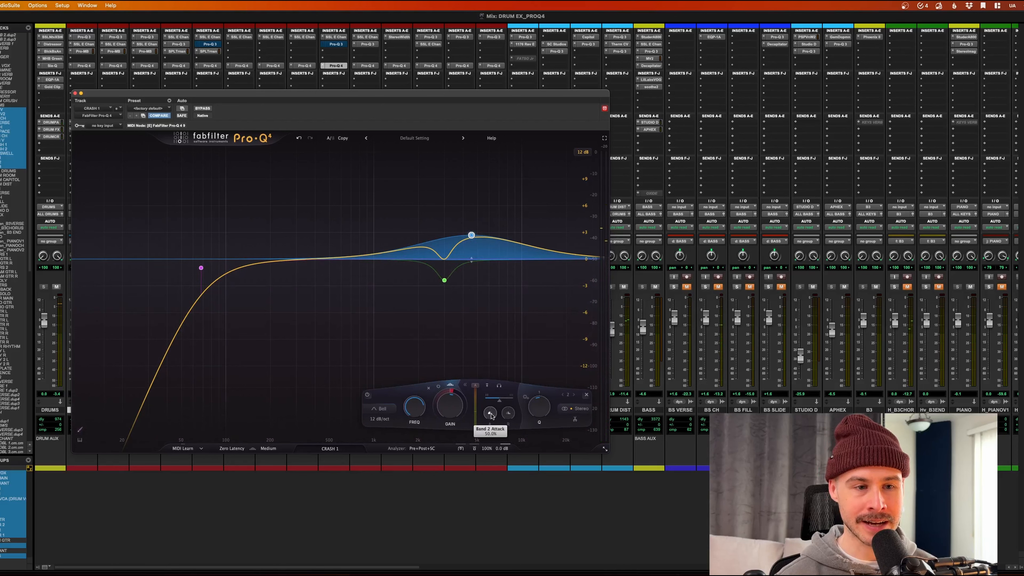
mouse_move(492, 415)
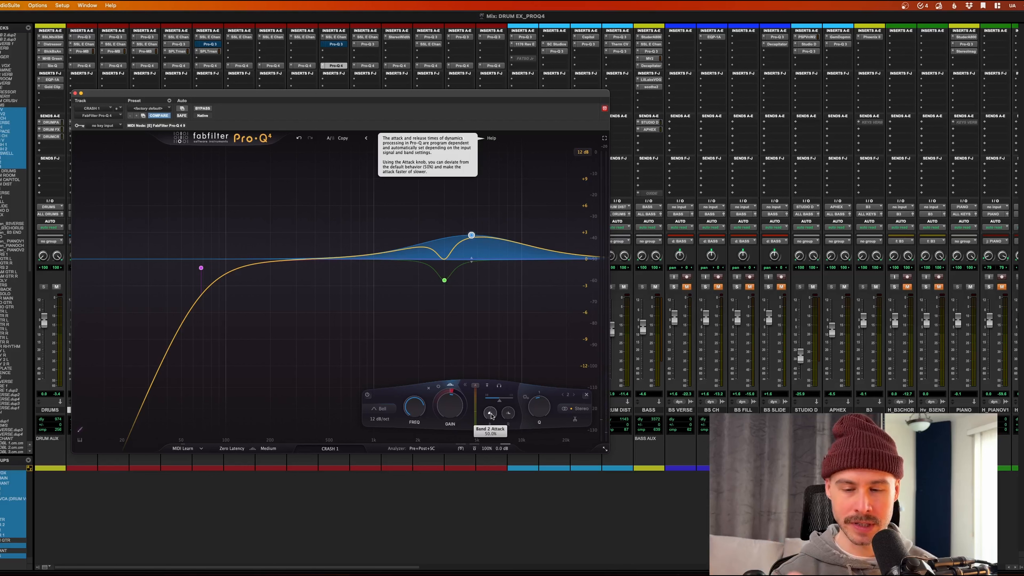
drag(491, 416, 493, 428)
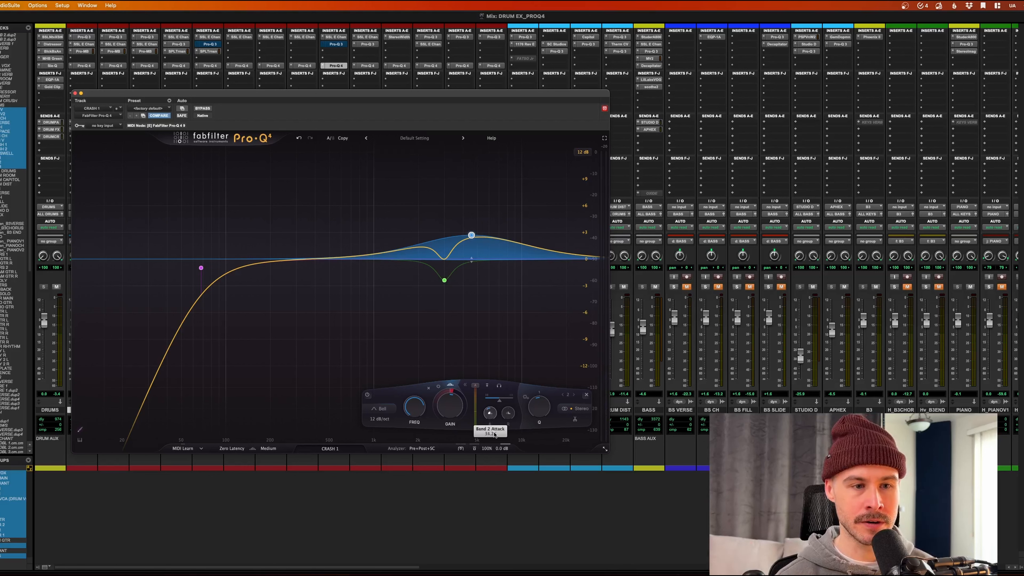
key(space)
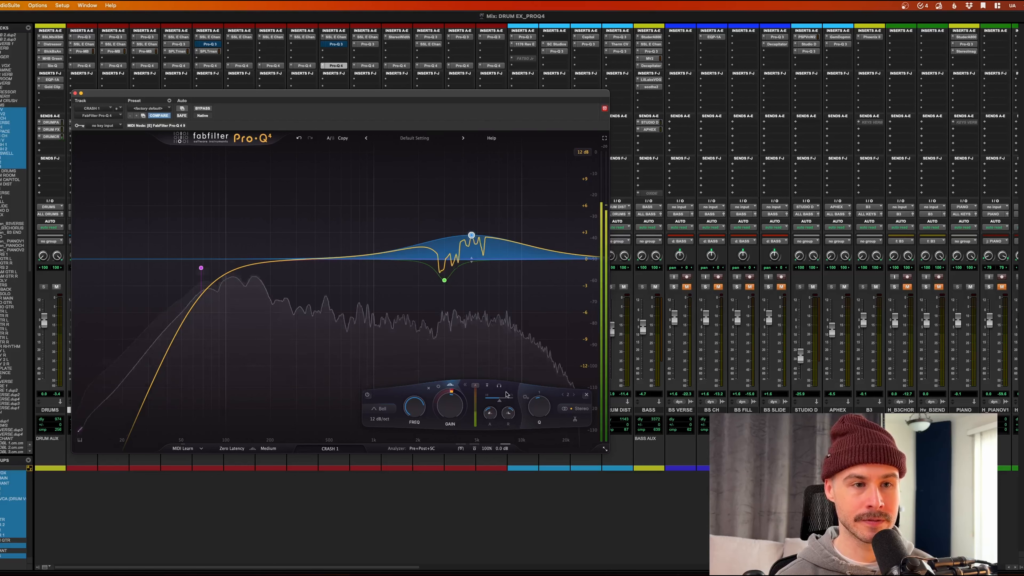
key(space)
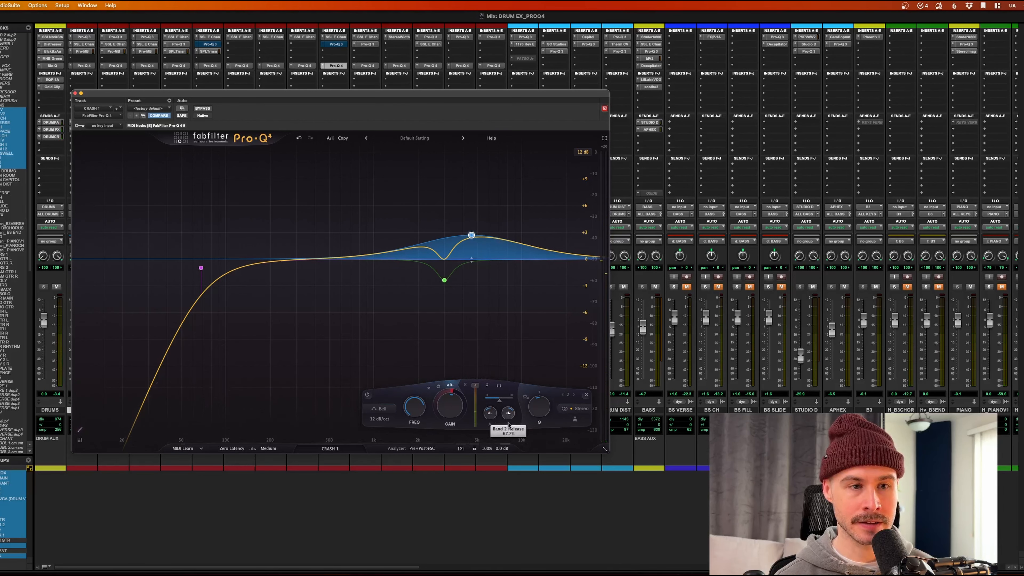
key(space)
click(335, 65)
Step: Bypass CRASH 2's Pro-Q 3 and show its Pro-Q 4, moved aside to uncover the drum strips
click(367, 44)
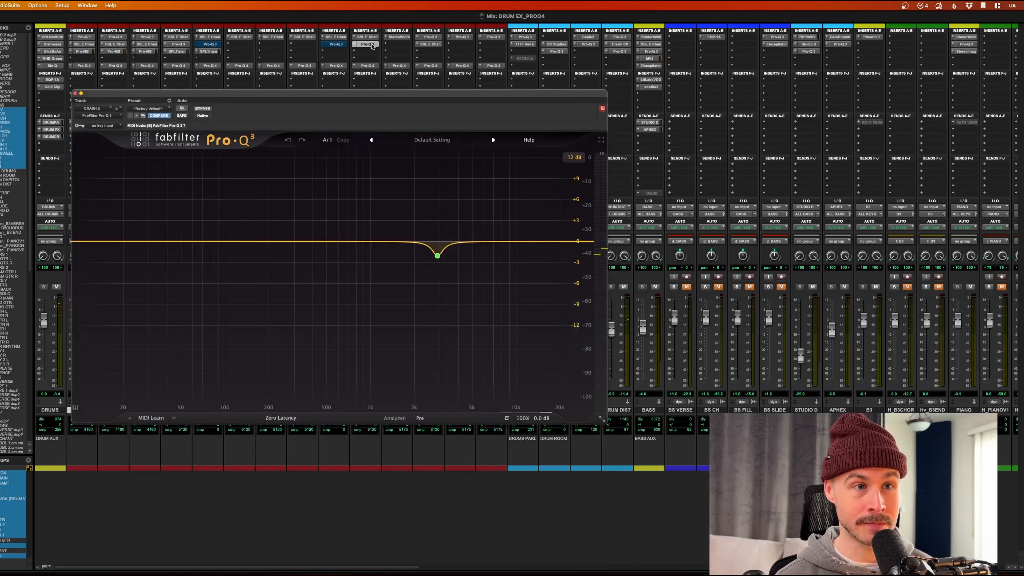
super+click(371, 45)
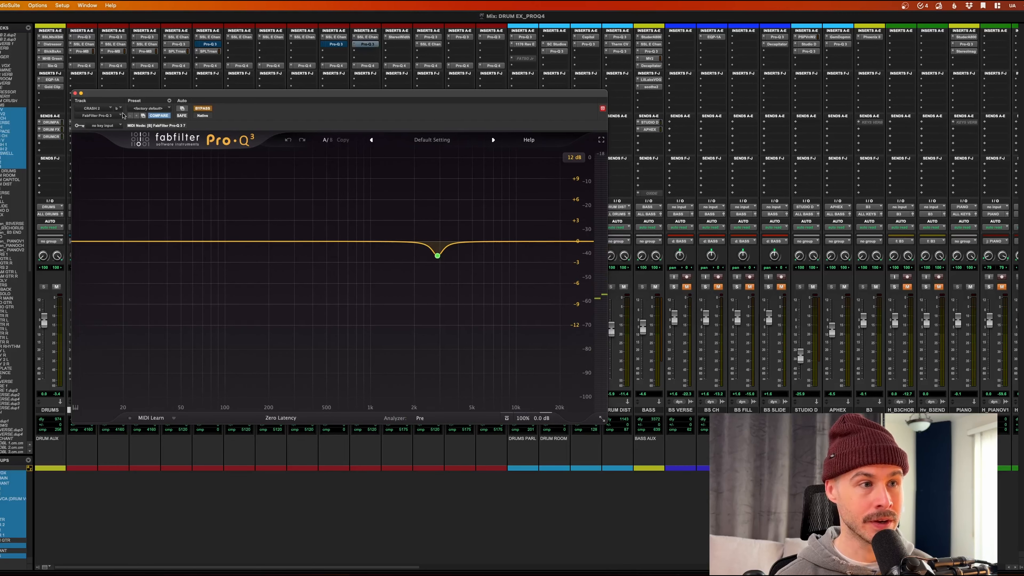
click(75, 93)
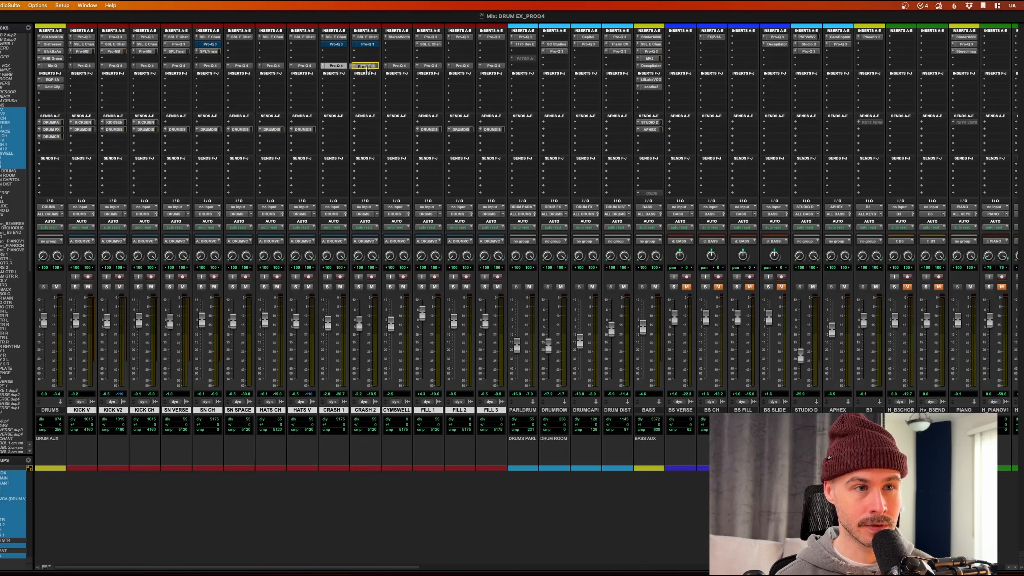
click(367, 66)
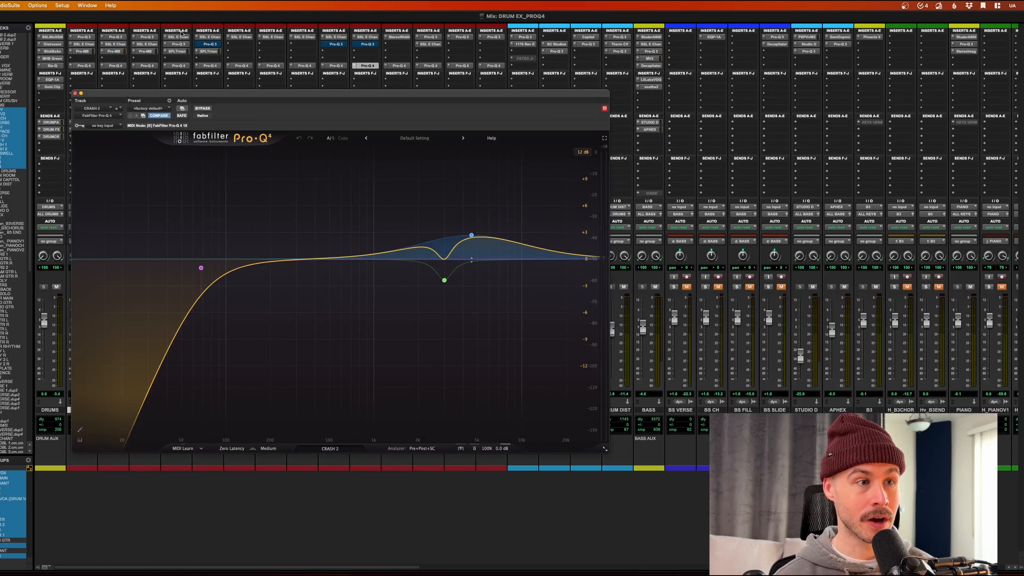
drag(199, 97, 380, 133)
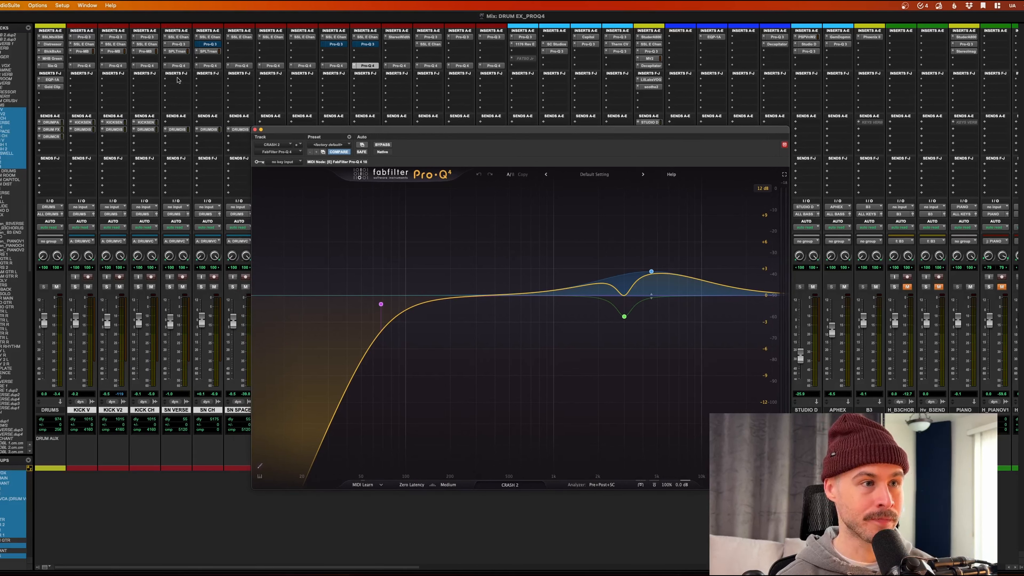
Step: During playback, solo only the KICK CH track and open its Pro-Q 3 EQ
key(space)
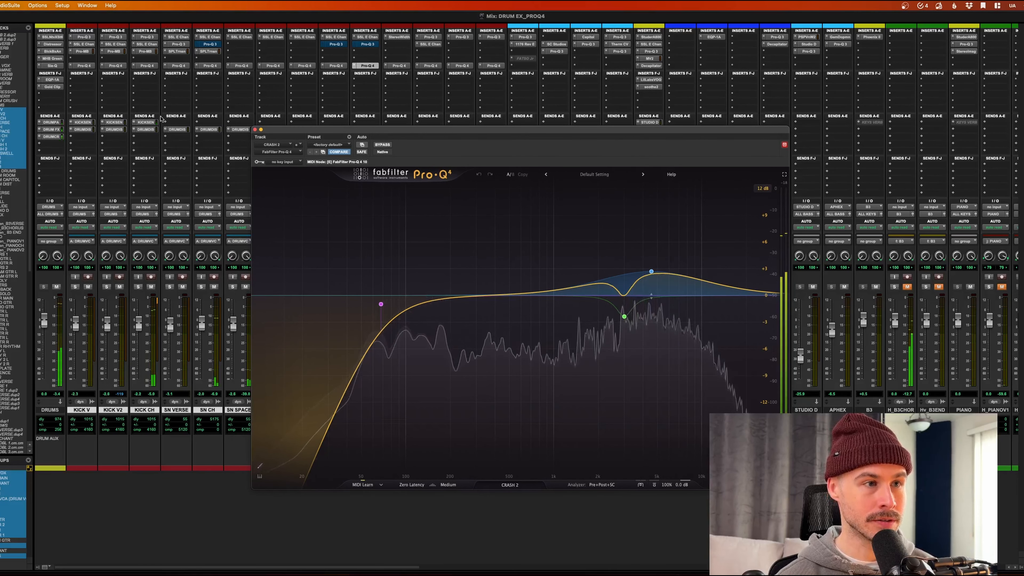
click(139, 286)
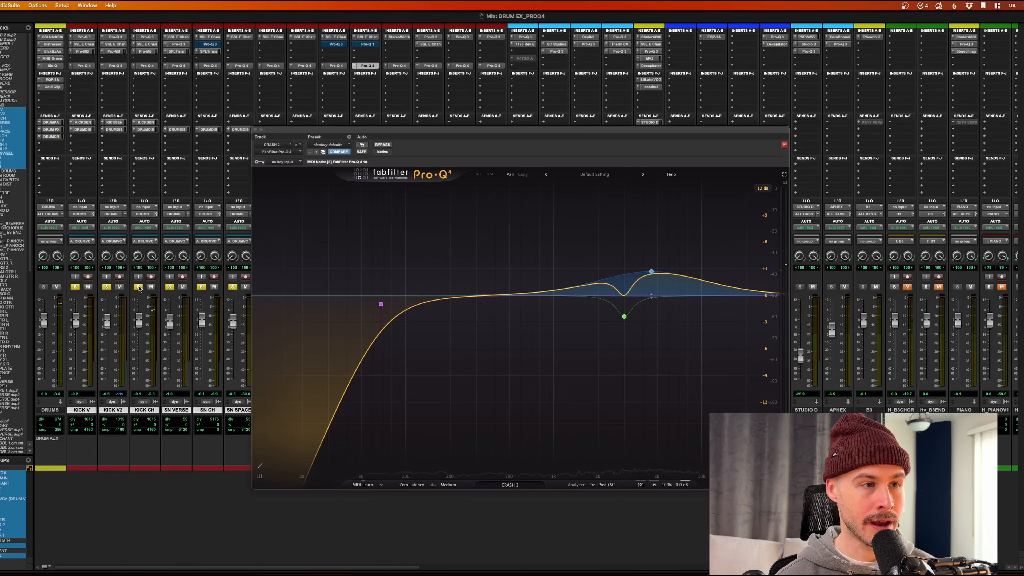
click(138, 287)
ctrl+click(138, 287)
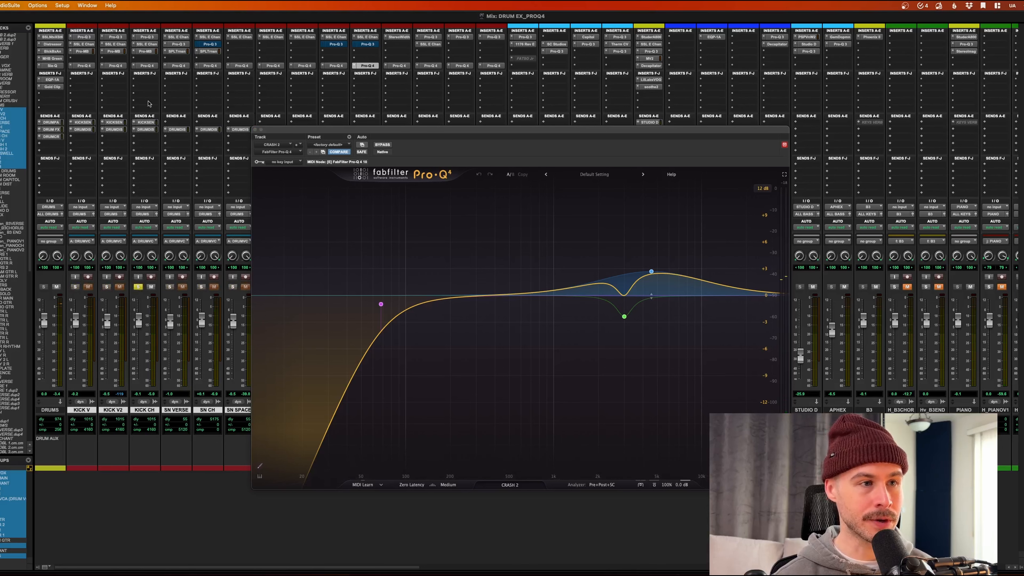
click(149, 38)
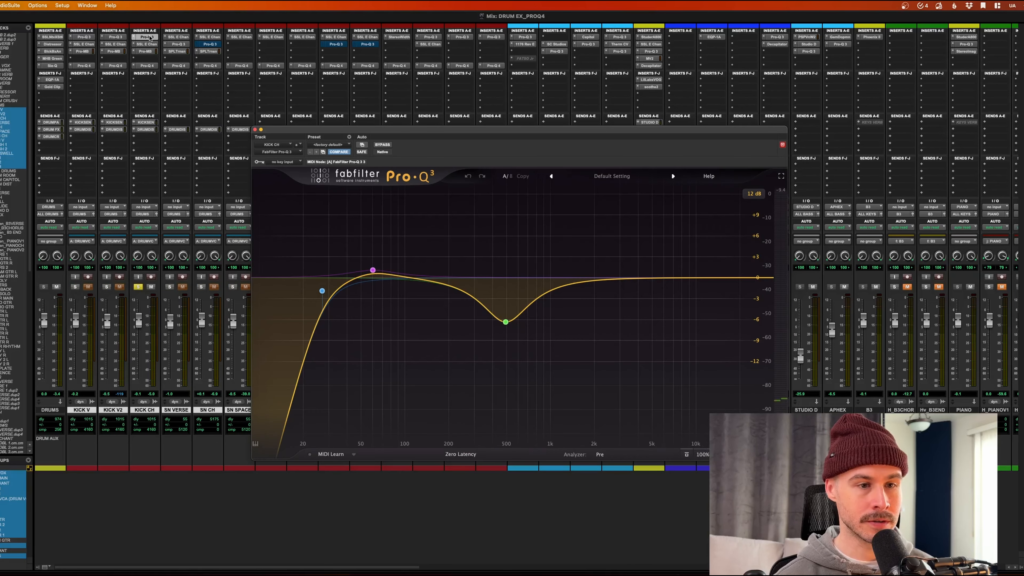
Step: A/B the kick with and without its Pro-Q 3 during playback, leaving the EQ bypassed
key(space)
super+click(149, 38)
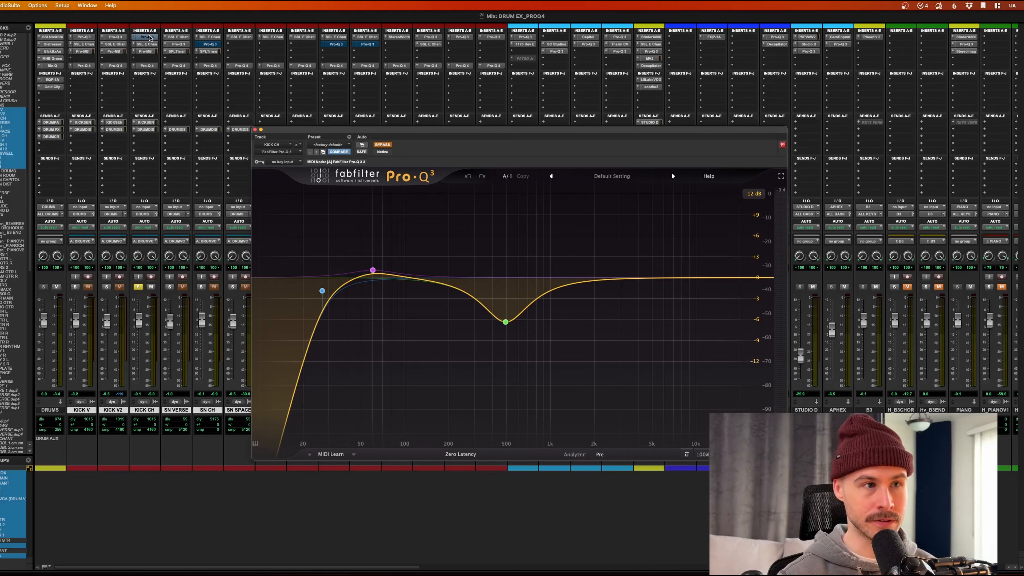
super+click(150, 37)
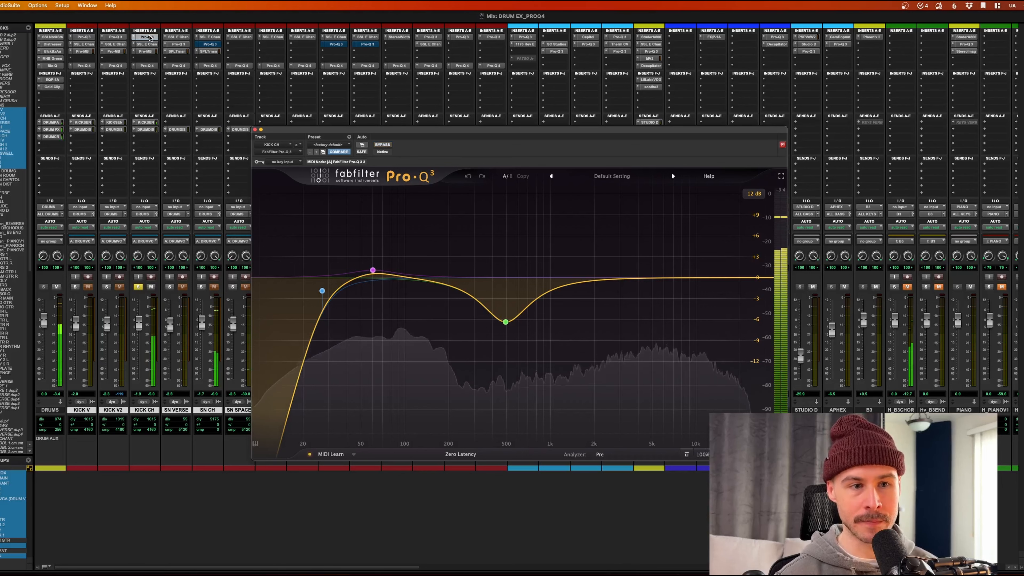
key(space)
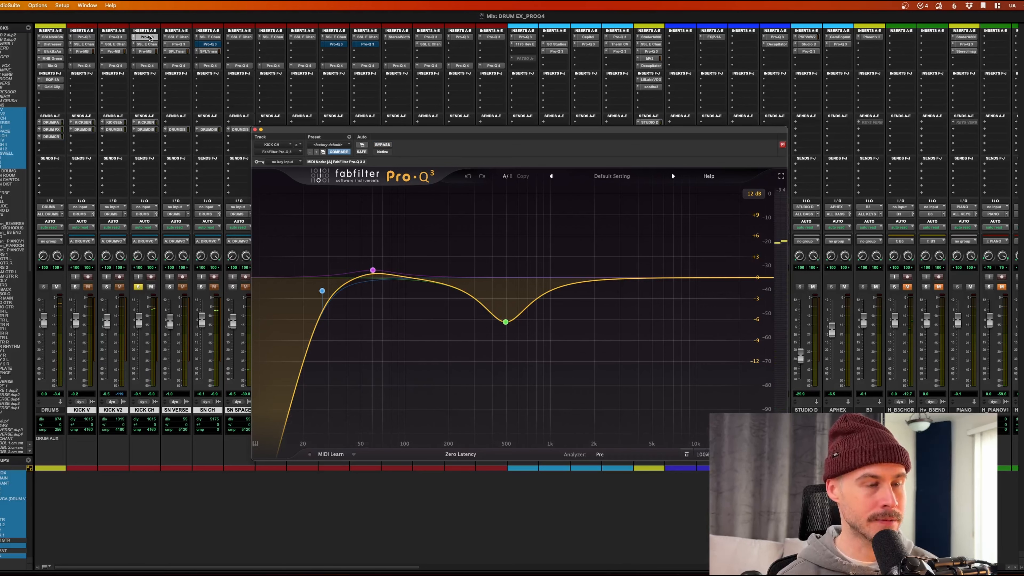
super+click(150, 37)
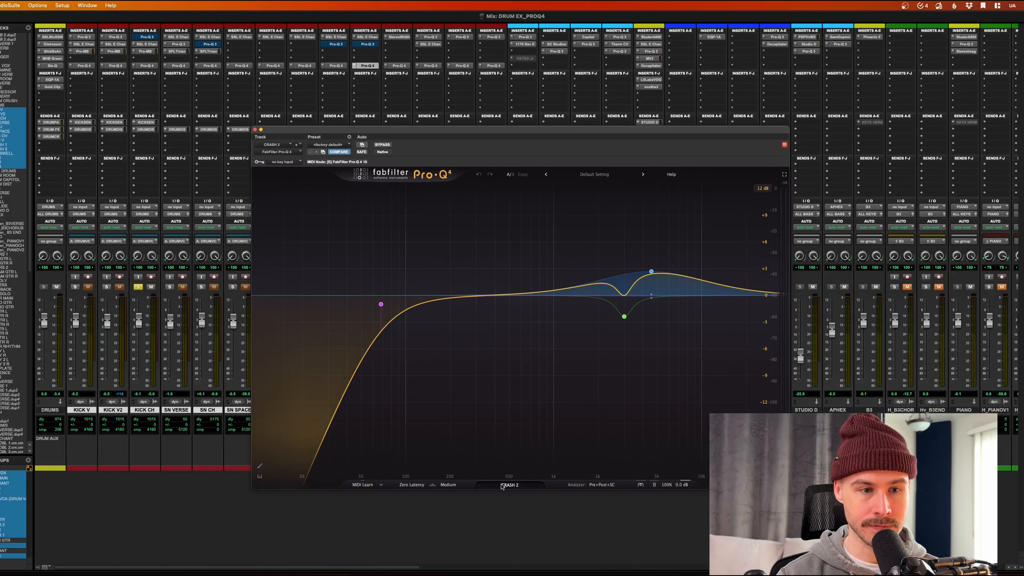
Step: Open Pro-Q 4's Instance List showing every EQ instance in the session
click(510, 484)
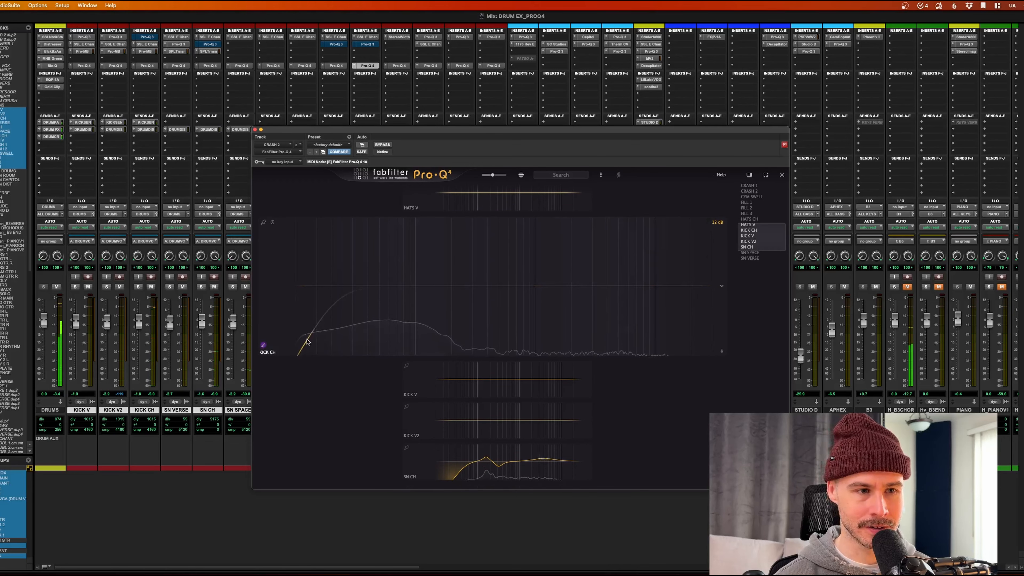
Step: Sketch a KICK CH curve, remove the extra top band, lift the highs ~2 dB, and set the low bump to 56 Hz
mouse_move(308, 342)
mouse_down()
mouse_move(326, 288)
mouse_move(370, 280)
mouse_move(440, 291)
mouse_move(475, 313)
mouse_move(589, 279)
mouse_move(663, 278)
mouse_up()
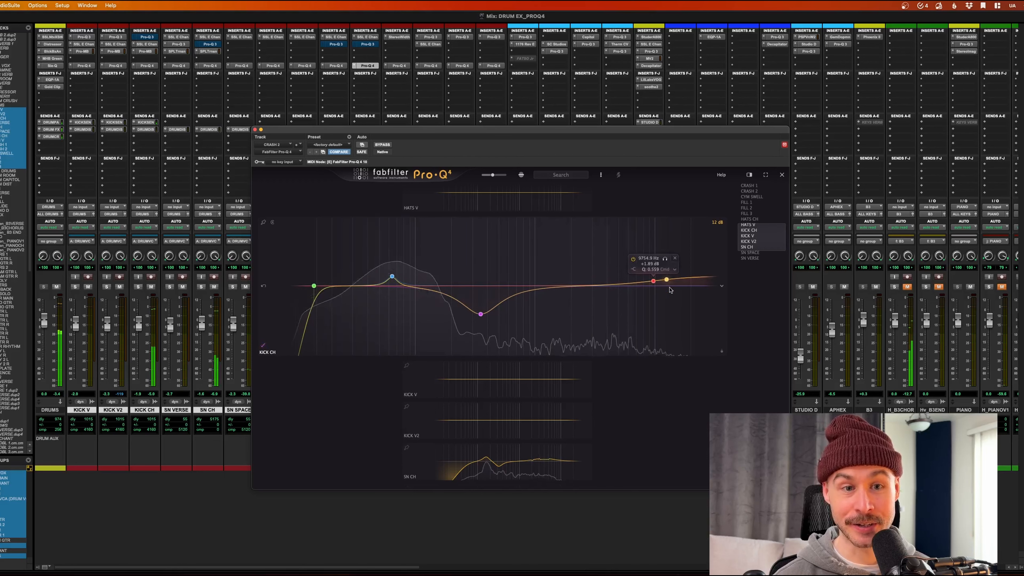
click(674, 259)
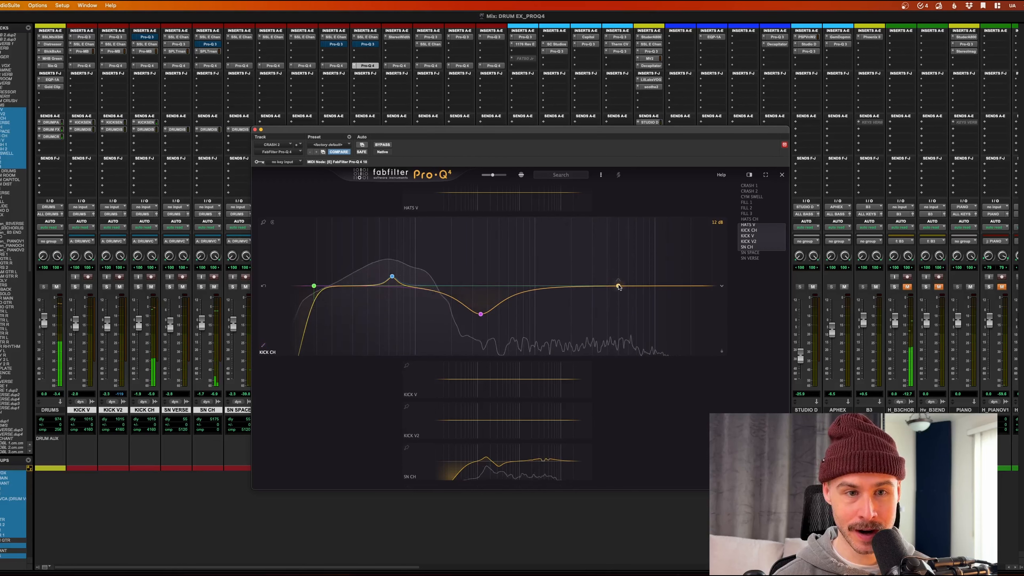
drag(619, 285, 617, 276)
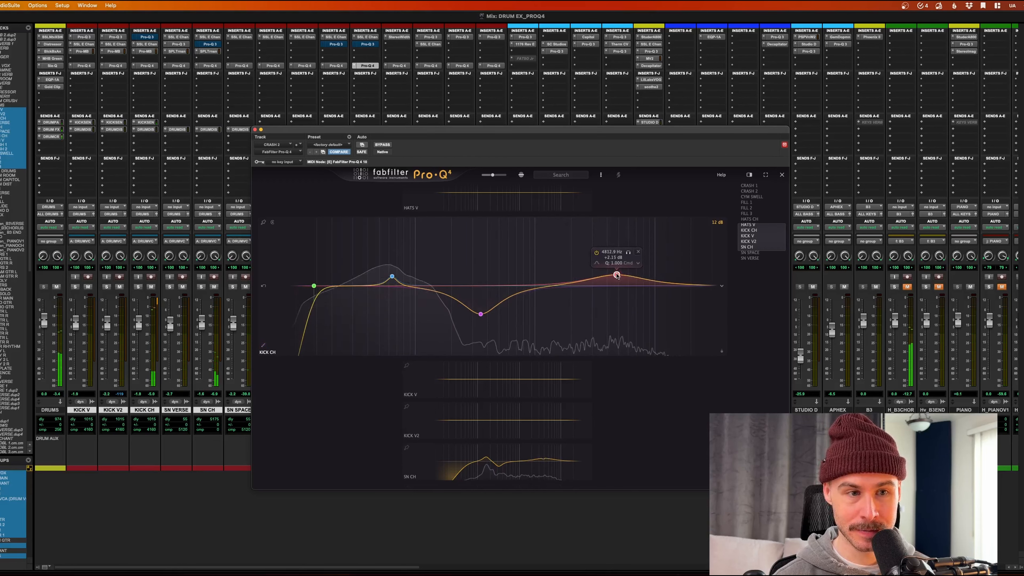
mouse_move(391, 279)
drag(392, 278, 386, 280)
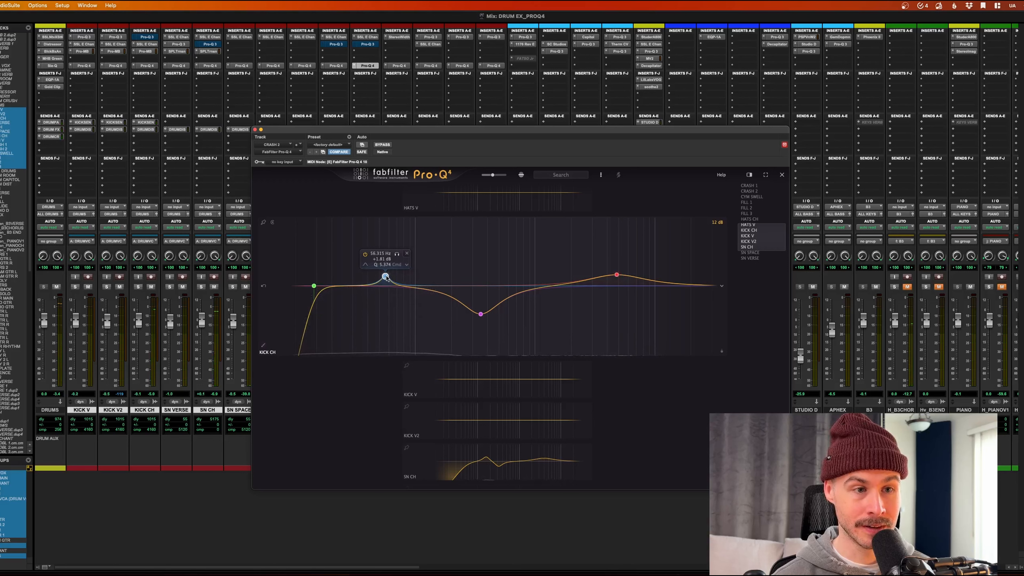
Step: Set the kick's low cut to 18 dB/oct at about 17 Hz, narrow the ~351 Hz dip, and audition
scroll(386, 278, down, 2)
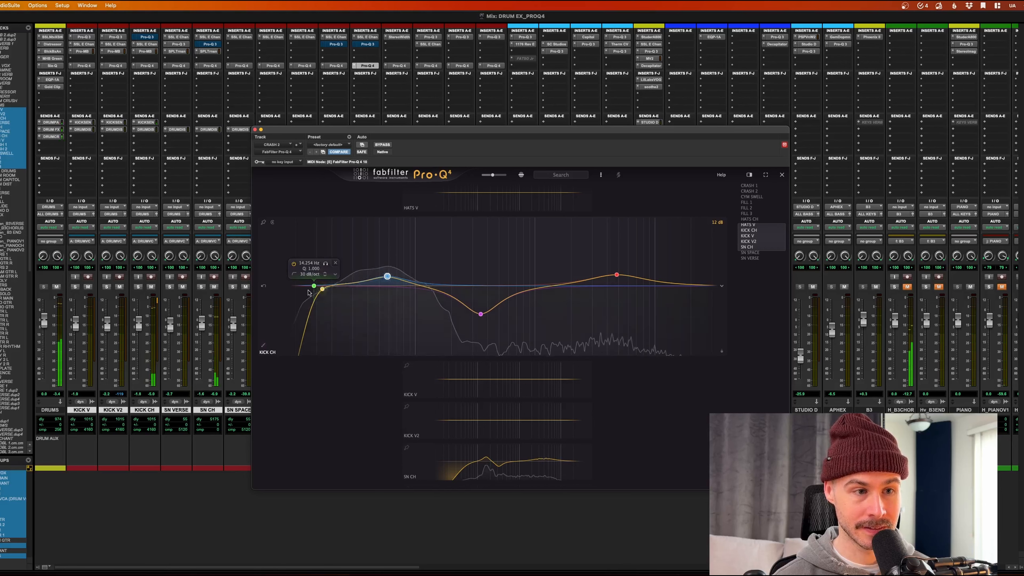
click(325, 275)
click(325, 276)
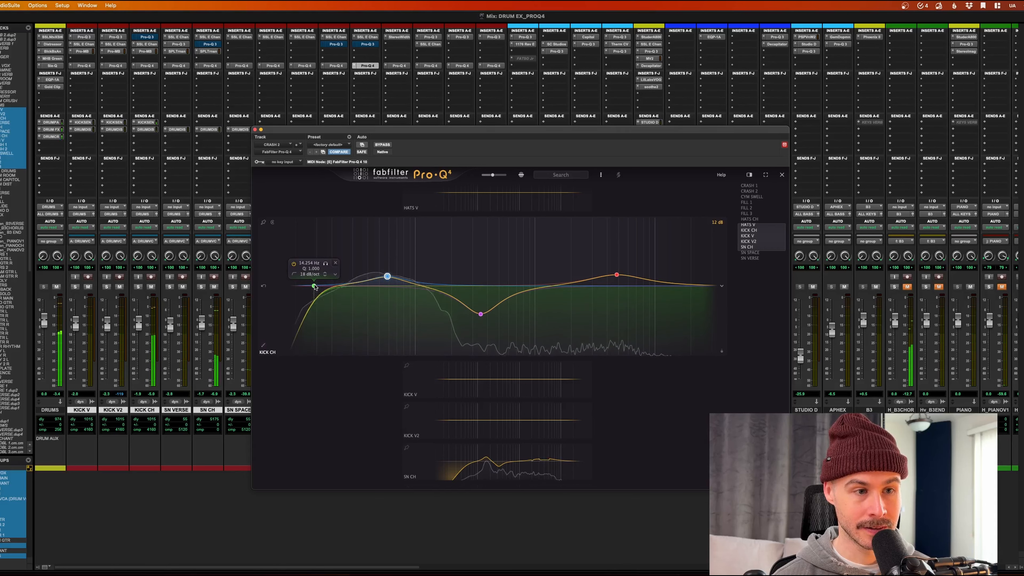
drag(314, 284, 331, 286)
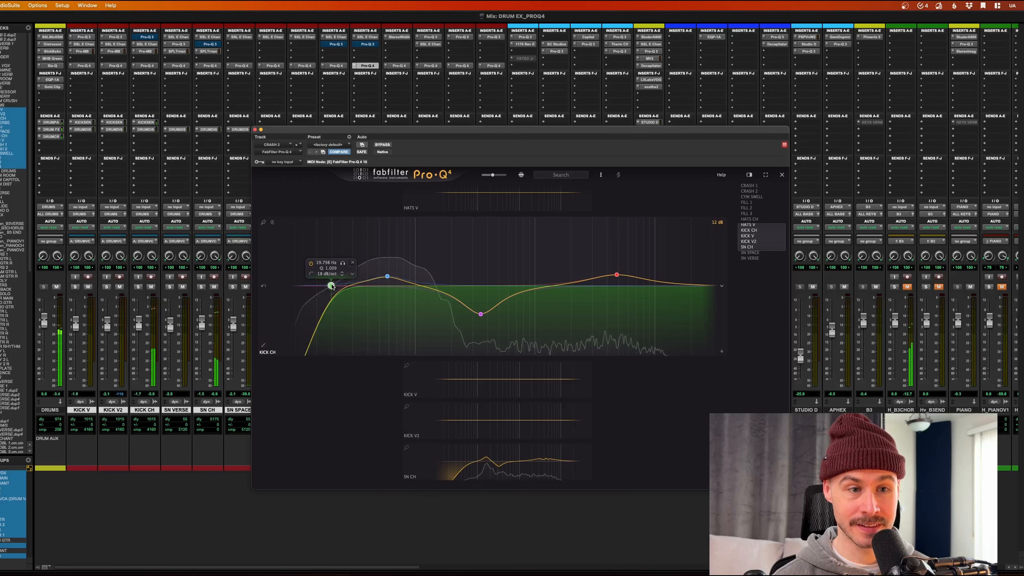
click(480, 313)
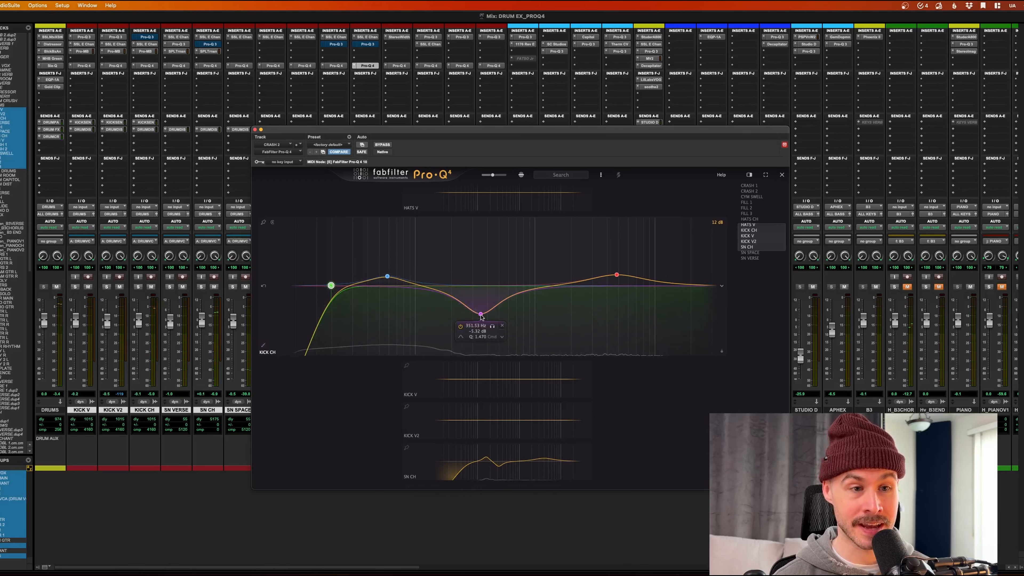
scroll(482, 317, up, 5)
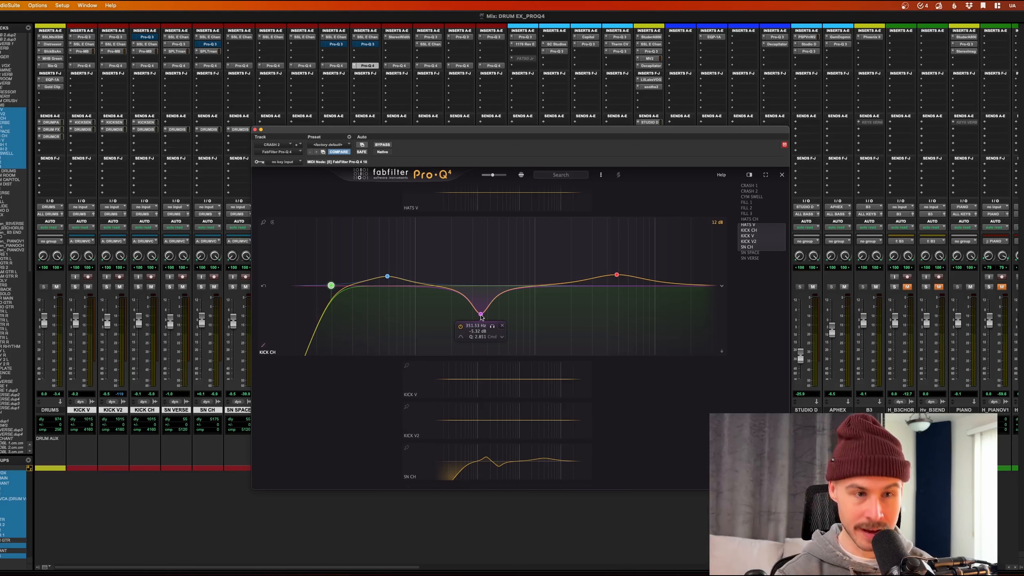
key(space)
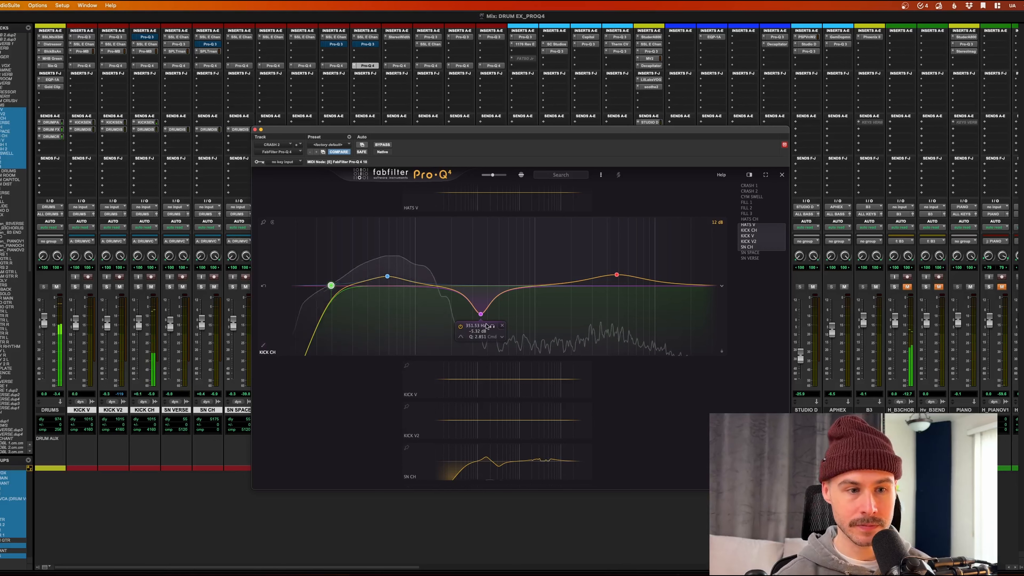
scroll(528, 414, down, 1)
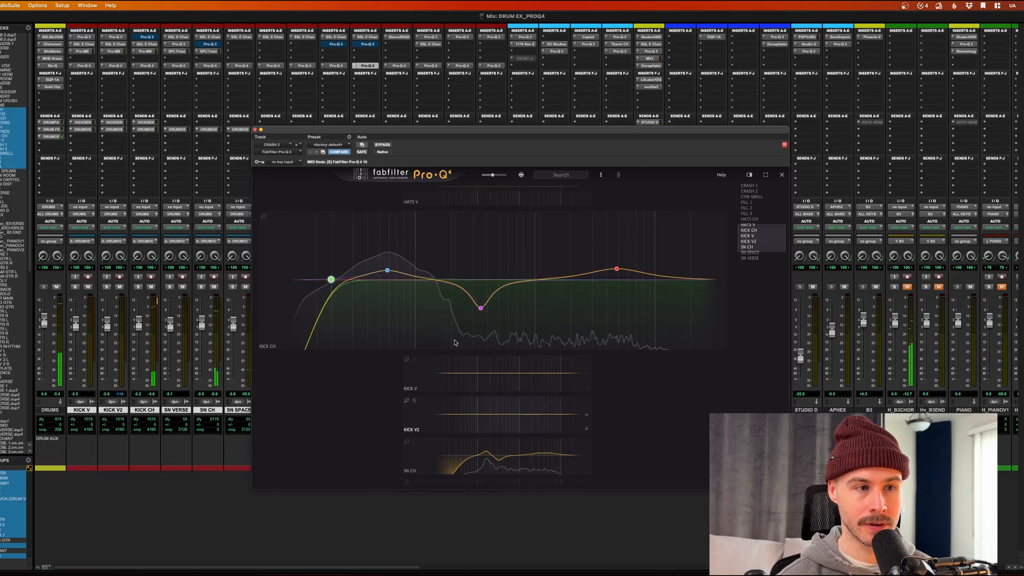
Step: Collapse KICK CH, then give HATS CH a high-pass around 149 Hz and a high-shelf boost
click(708, 390)
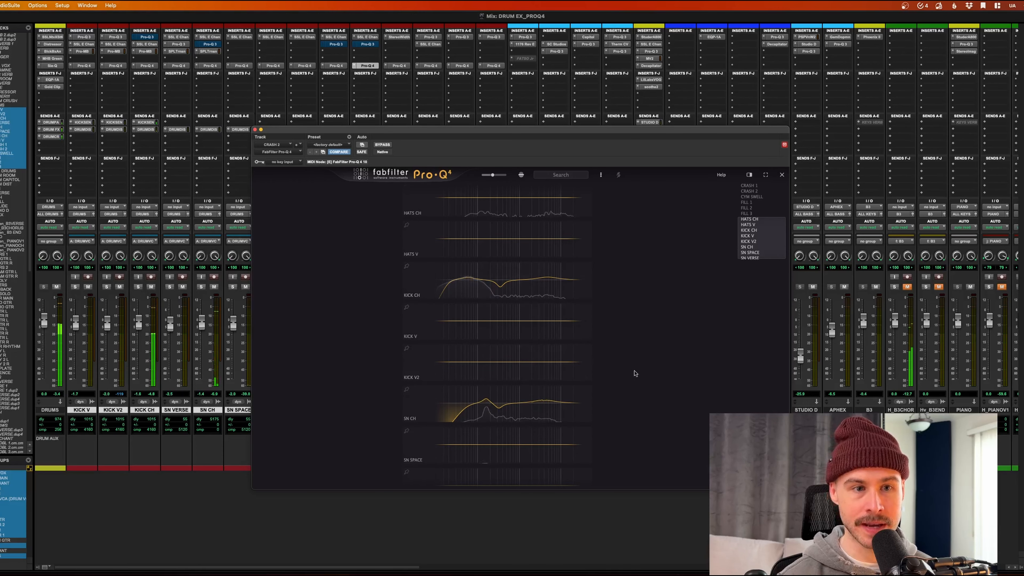
scroll(518, 242, up, 2)
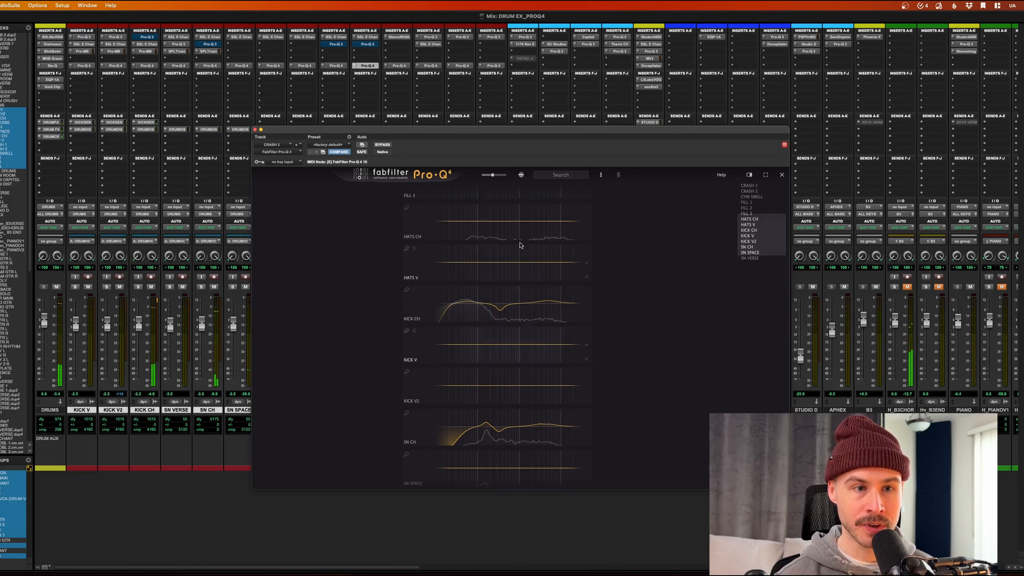
click(514, 227)
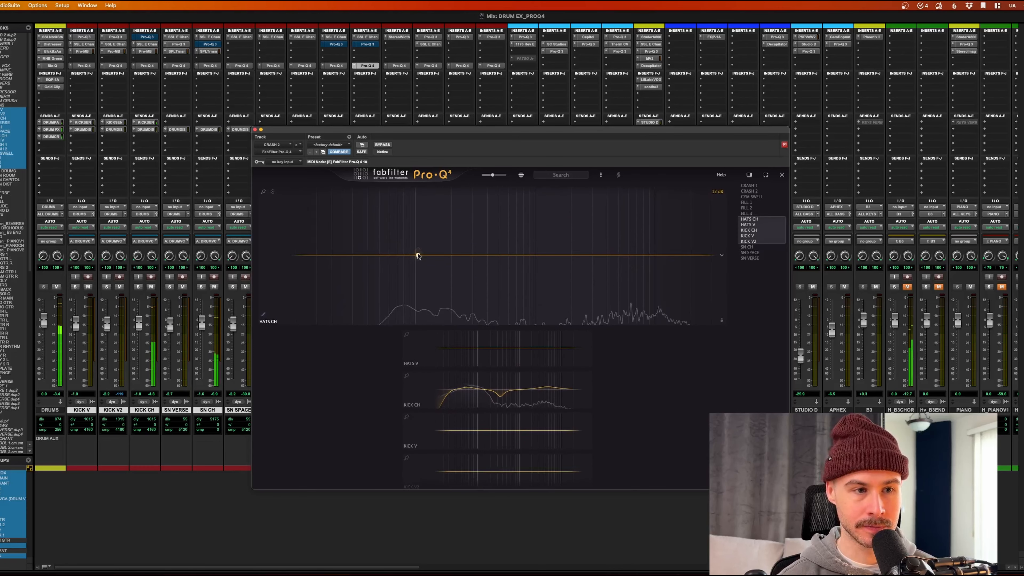
drag(303, 256, 436, 256)
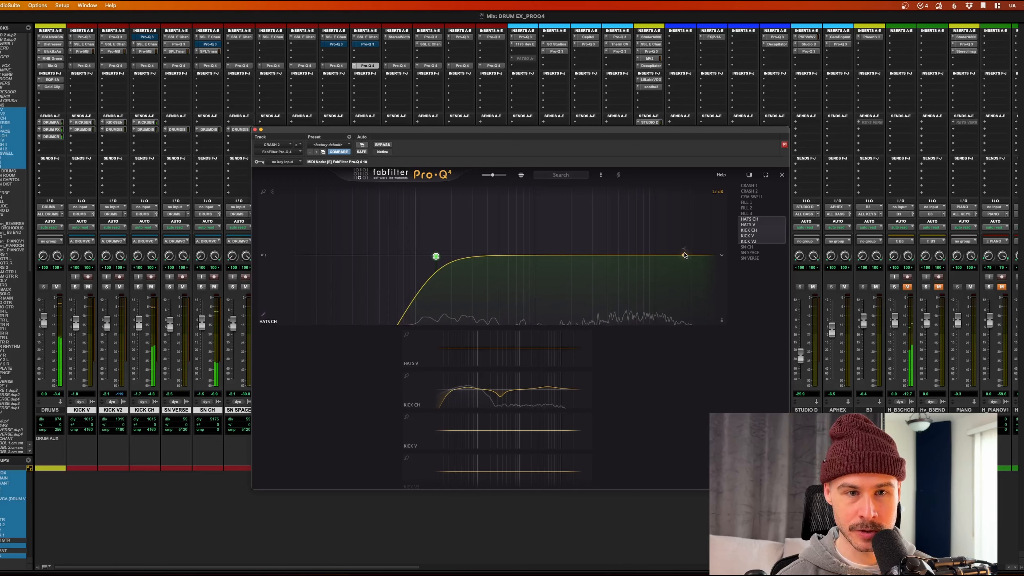
drag(686, 255, 614, 235)
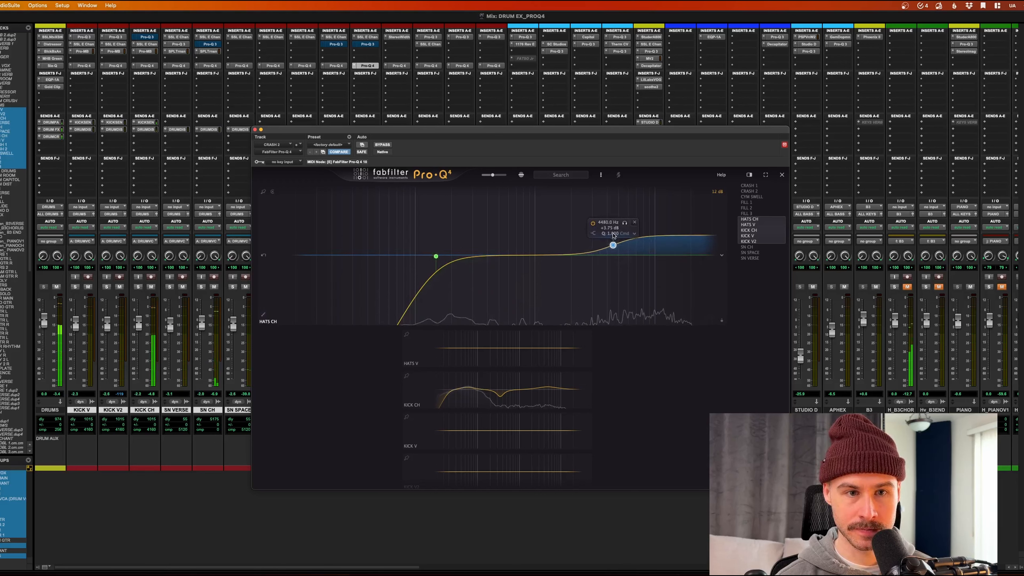